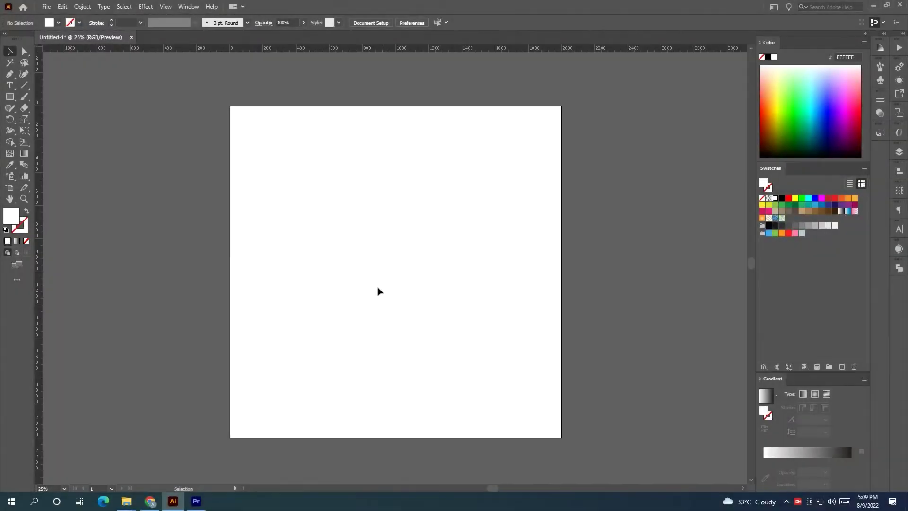
- Create a 2000 × 2000 px rectangle on the artboard with the Rectangle tool
left_click(13, 98)
left_click(283, 178)
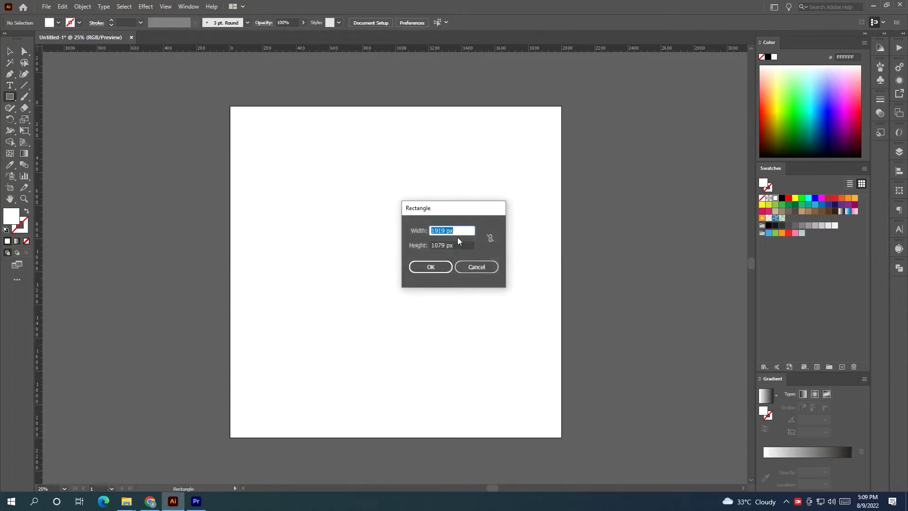
type("2000")
key("Tab")
type("2000")
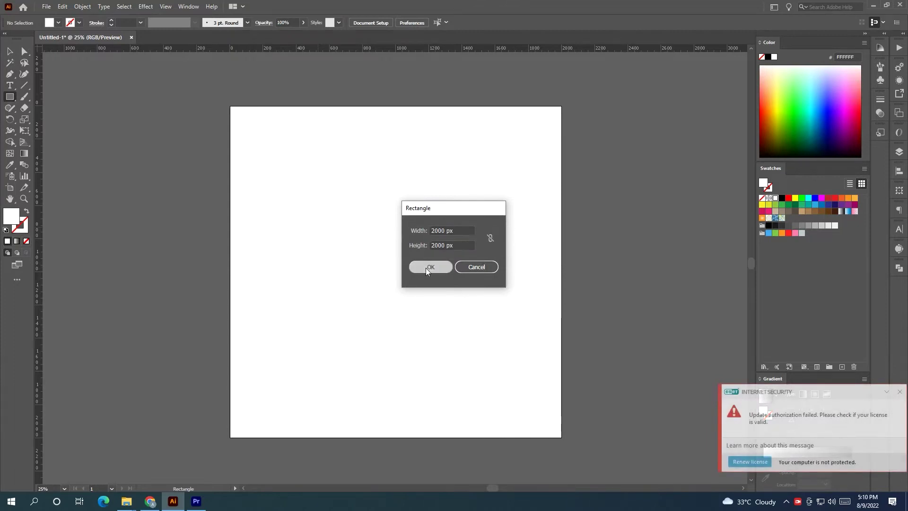
left_click(429, 267)
- Fill the square black and centre it horizontally and vertically on the artboard
left_click(782, 199)
left_click(9, 51)
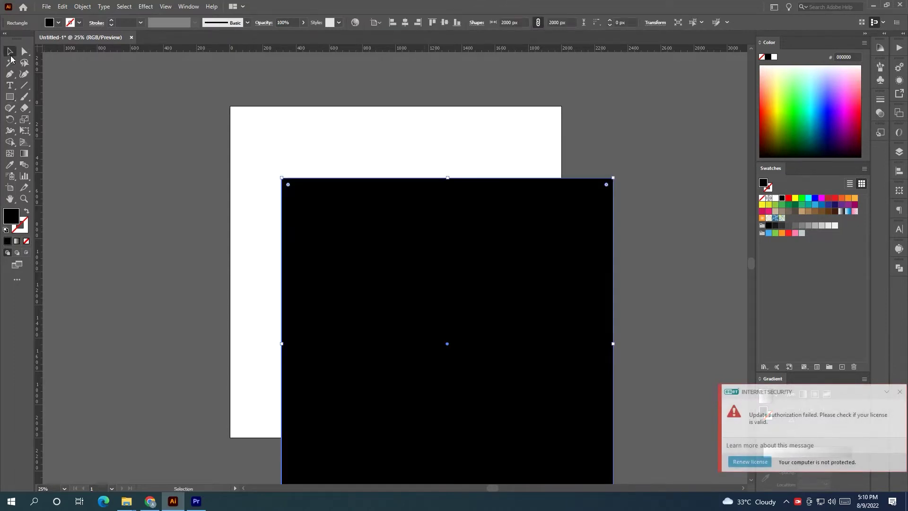
left_click_drag(435, 205, 387, 171)
left_click(405, 22)
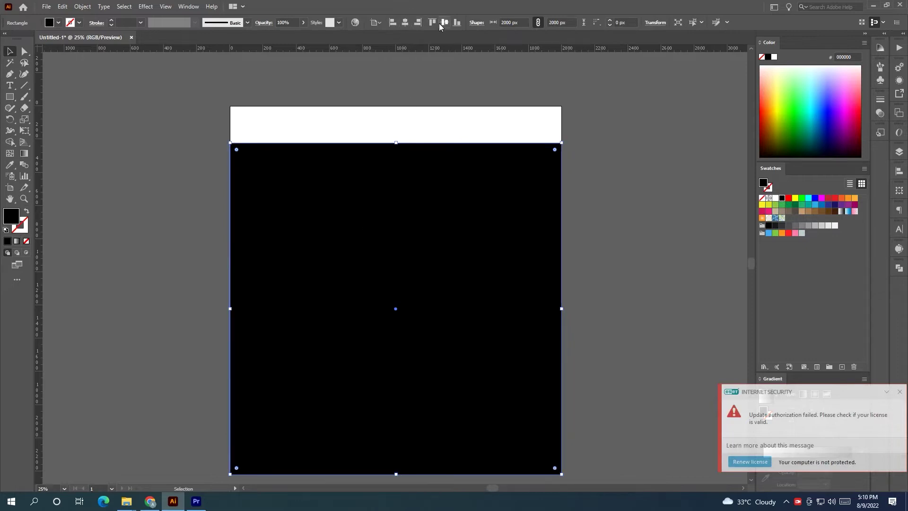
left_click(445, 22)
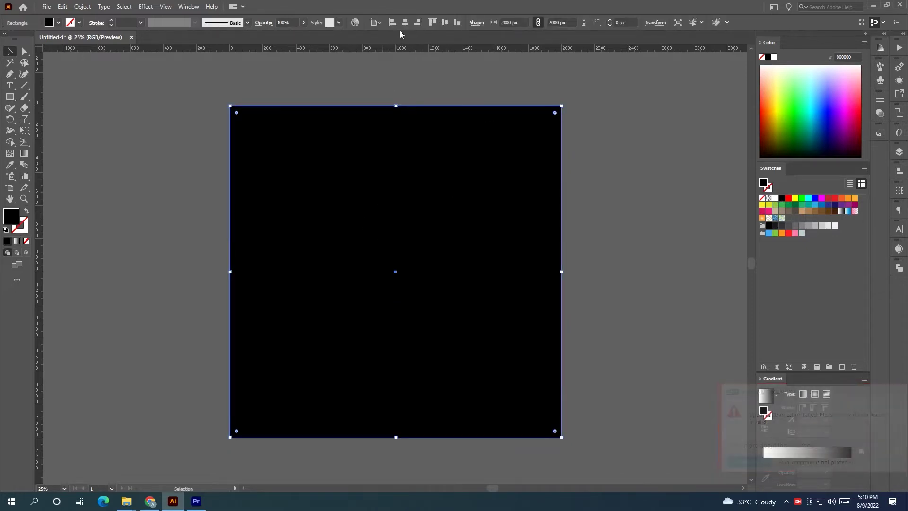
- Change the square's fill to white and zoom out to see the photos beside the artboard
left_click(776, 198)
scroll(367, 233, "down", 1)
scroll(356, 236, "down", 1)
scroll(356, 237, "down", 1)
key("ctrl+shift+a")
scroll(357, 237, "down", 1)
scroll(199, 209, "up", 1)
scroll(112, 176, "left", 2)
scroll(167, 234, "down", 1)
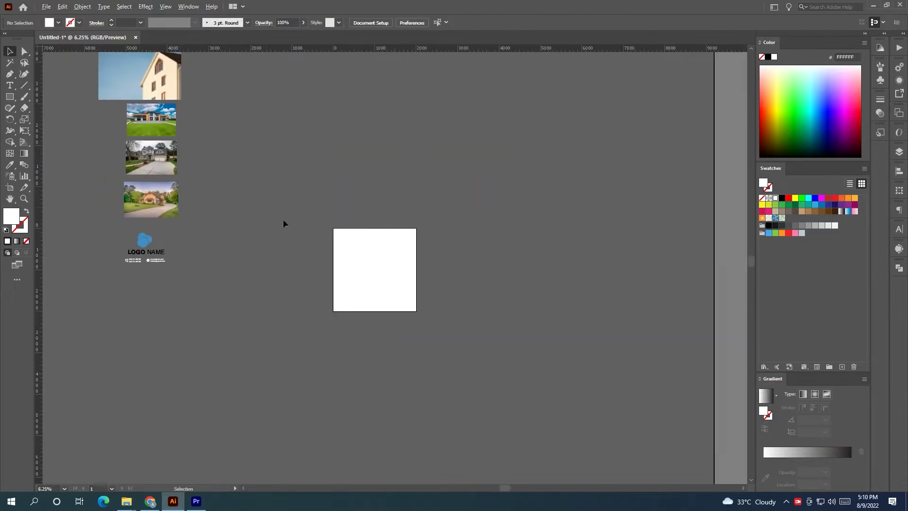
scroll(123, 94, "up", 1)
scroll(123, 94, "left", 1)
- Bring the photos and logo in front of the white square
left_click_drag(276, 325, 130, 71)
left_click_drag(201, 236, 296, 319)
right_click(296, 319)
mouse_move(322, 424)
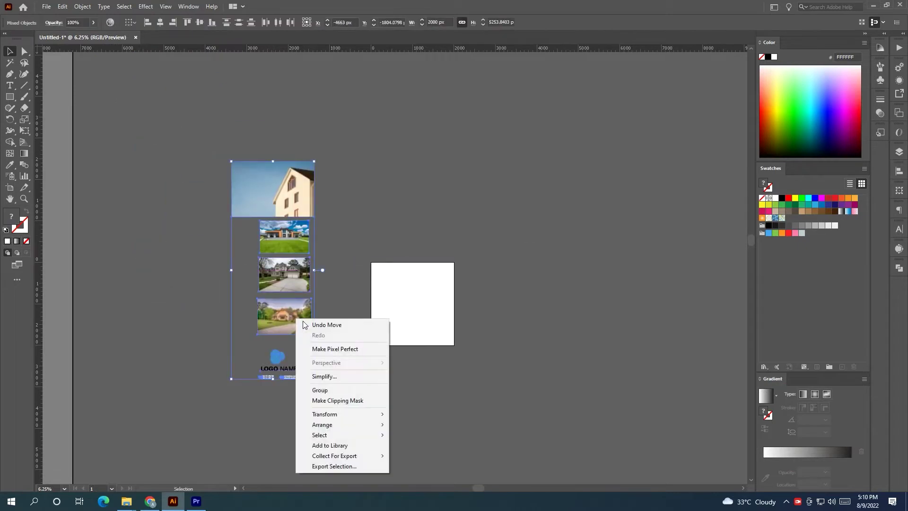
left_click(409, 424)
- Place the sky-and-house photo across the top of the artboard
scroll(389, 422, "right", 1)
scroll(319, 378, "right", 1)
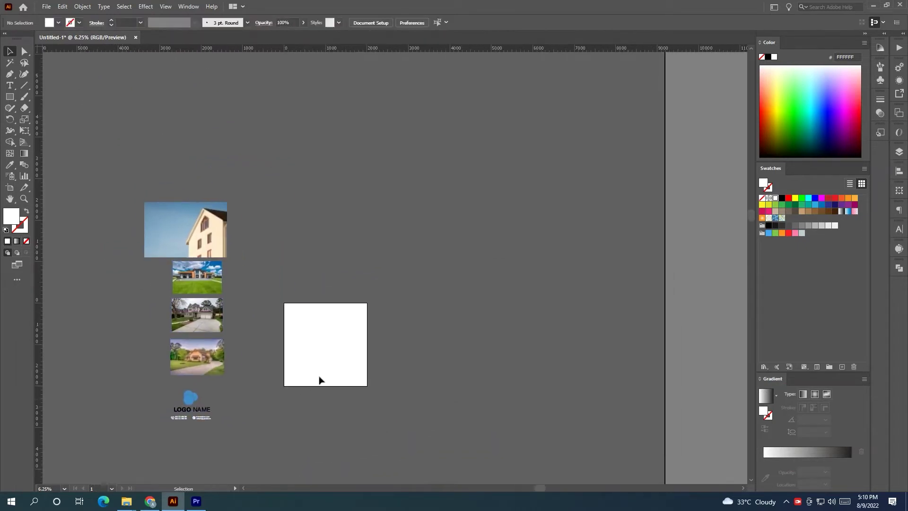
scroll(314, 355, "up", 2)
mouse_move(112, 141)
left_mouse_down()
mouse_move(423, 365)
mouse_move(385, 310)
left_mouse_up()
scroll(422, 365, "up", 2)
scroll(574, 153, "up", 6)
scroll(574, 153, "up", 3)
scroll(637, 171, "up", 5)
scroll(647, 264, "down", 6)
scroll(591, 371, "down", 5)
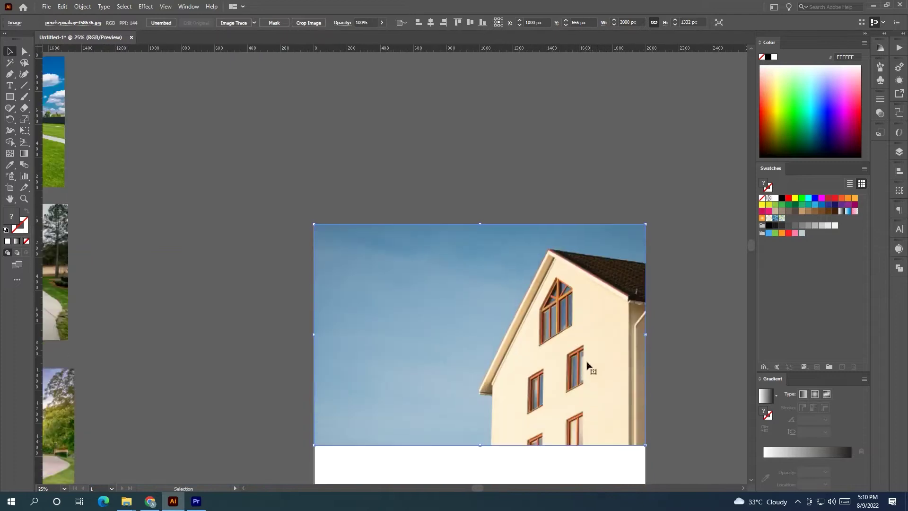
scroll(489, 335, "down", 1)
left_click(599, 330)
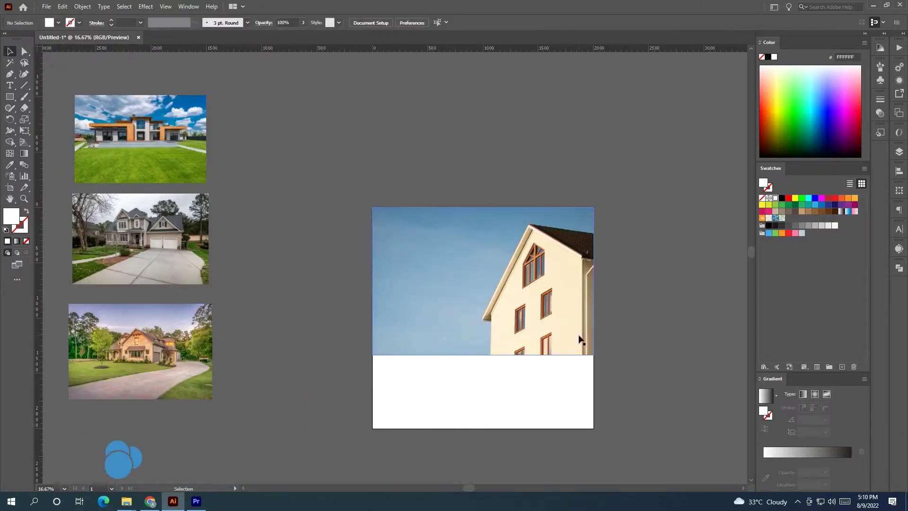
- Draw a 2000×850 px orange rectangle over the lower artboard beneath the photo
key("m")
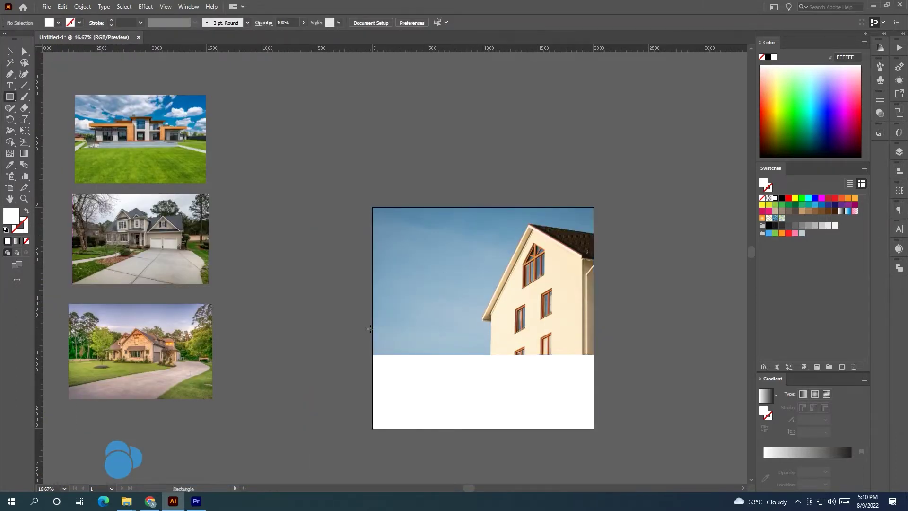
left_click_drag(372, 334, 595, 428)
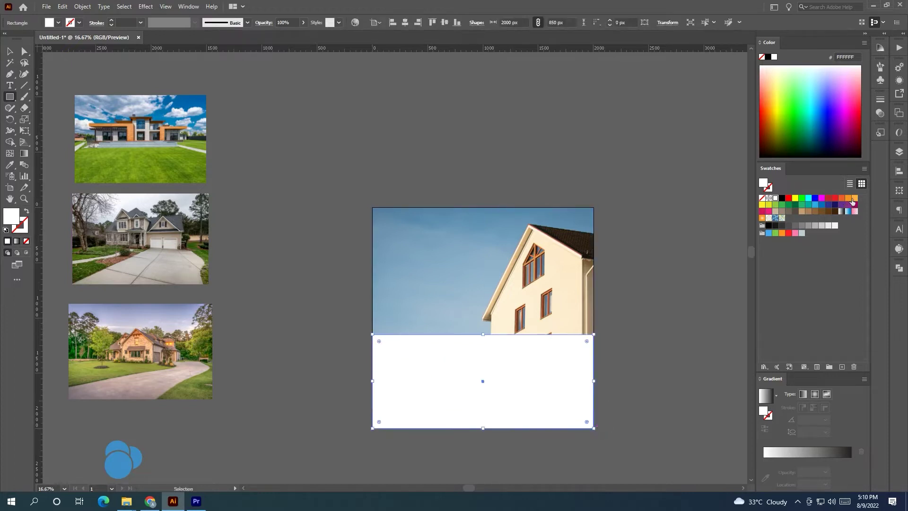
left_click(854, 199)
left_click(10, 51)
left_click(461, 213)
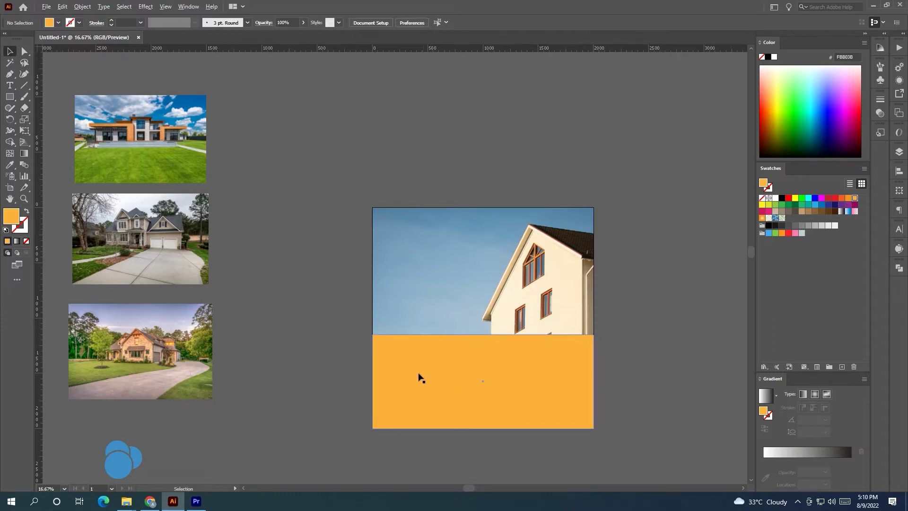
- Draw a small 433×343 px rectangle on the orange panel
scroll(419, 377, "up", 5)
scroll(293, 320, "up", 3)
scroll(345, 304, "right", 5)
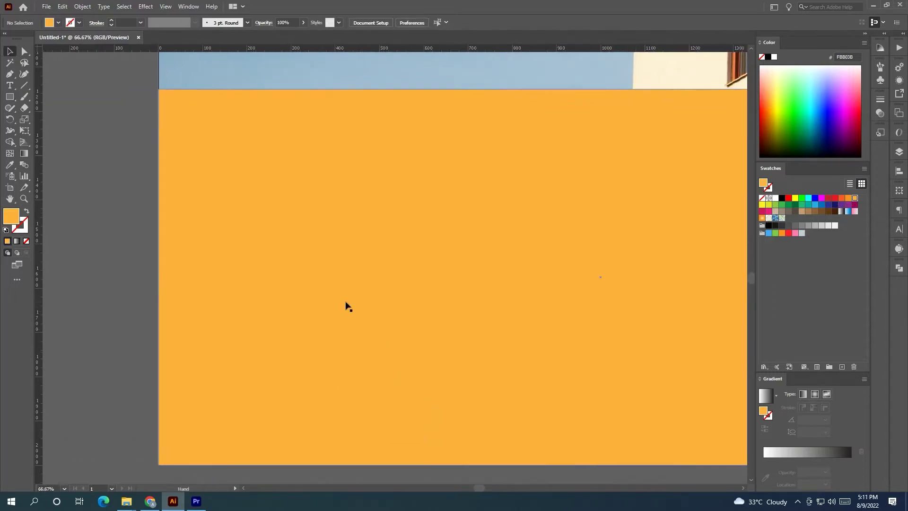
scroll(315, 348, "down", 2)
scroll(482, 157, "up", 2)
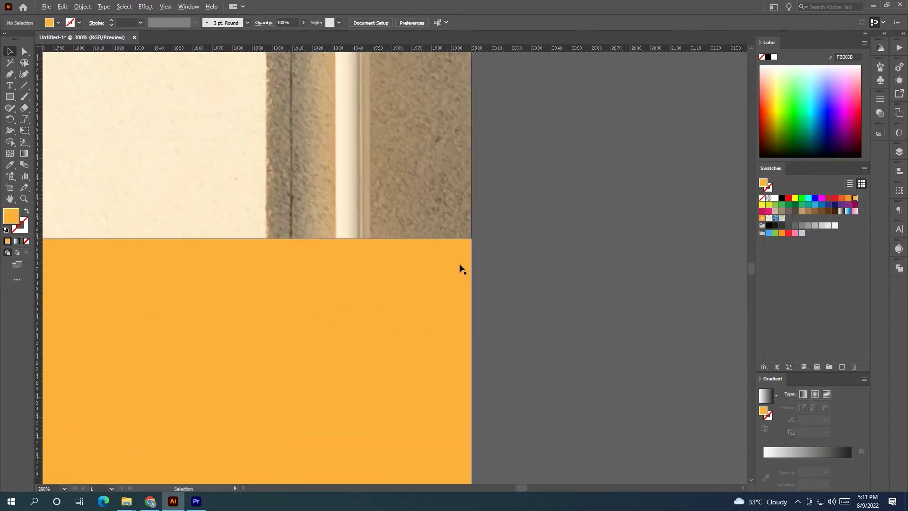
scroll(459, 266, "down", 3)
scroll(396, 304, "down", 2)
mouse_move(333, 326)
left_mouse_down()
mouse_move(269, 289)
mouse_move(309, 338)
left_mouse_up()
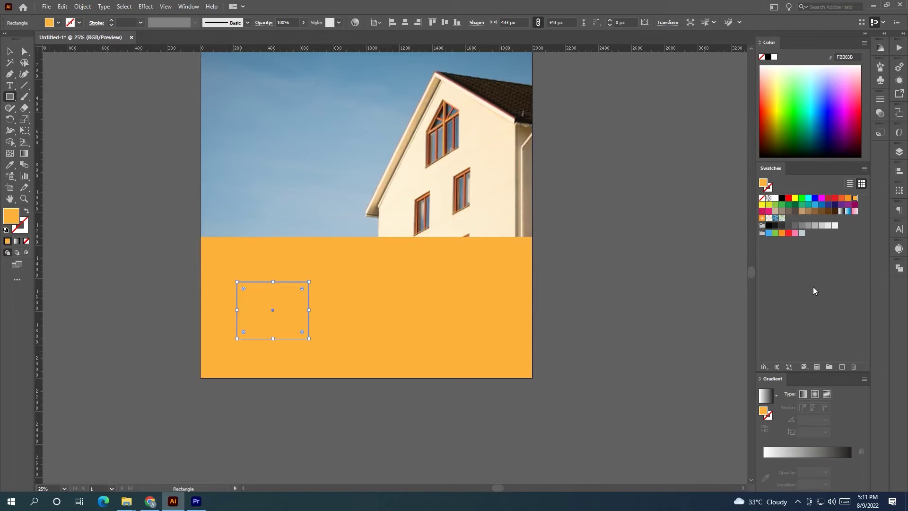
- Make the small box white and copy it twice to its right
left_click(776, 199)
left_click(9, 51)
left_click(61, 69)
left_click(279, 327)
left_click_drag(280, 327, 452, 328)
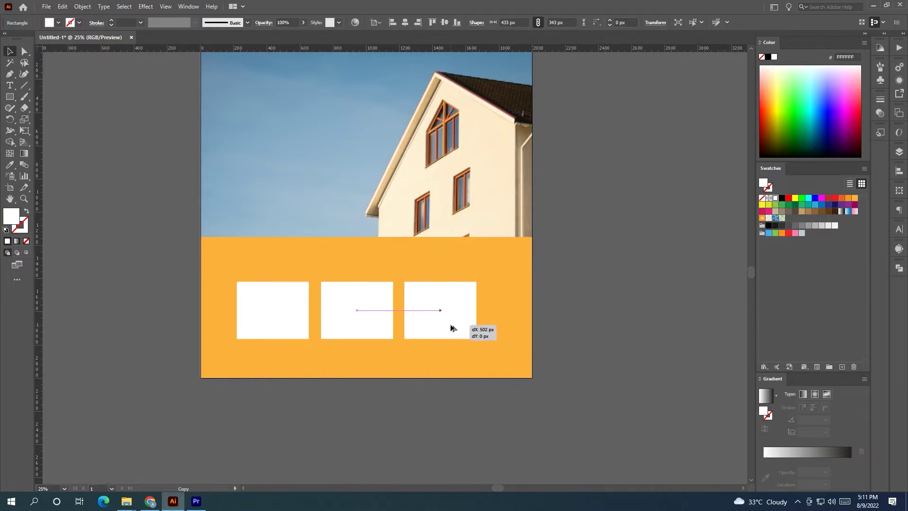
left_click_drag(451, 328, 451, 327)
- Enlarge all three white boxes together and align the right box in the row
left_click(367, 318, "shift")
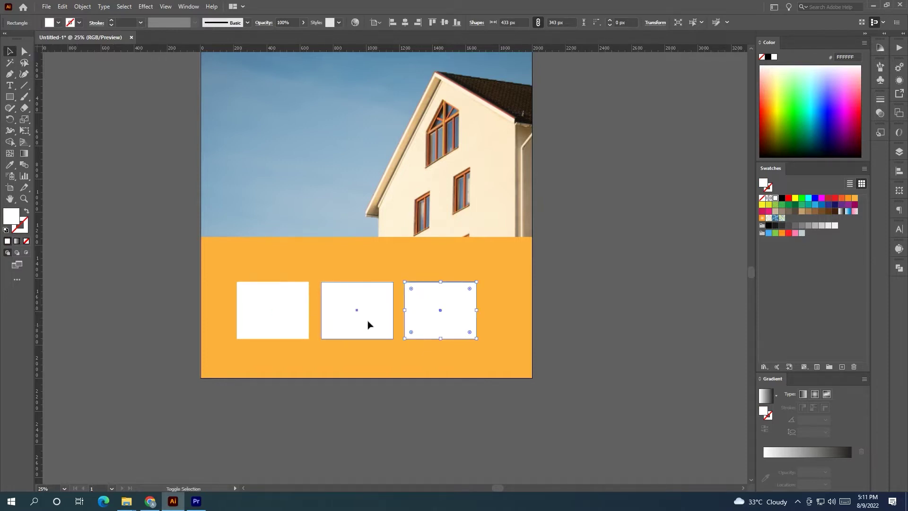
left_click(273, 313, "shift")
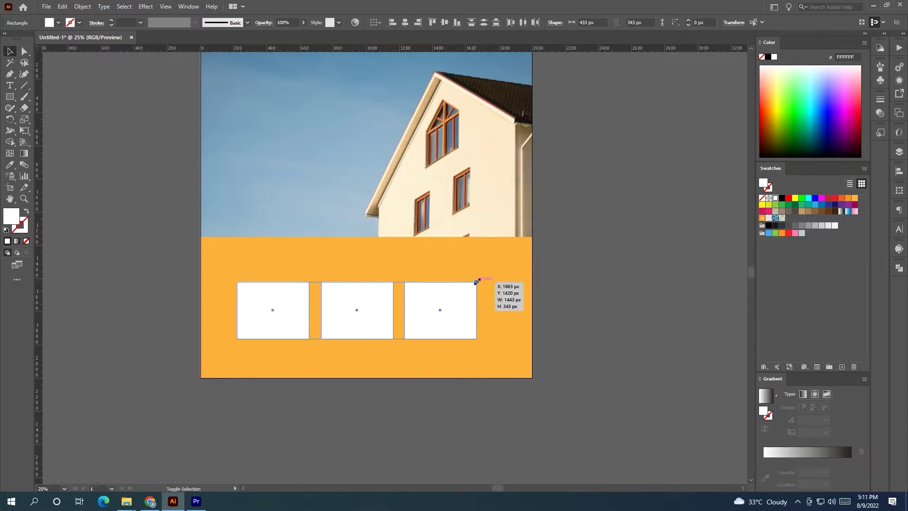
left_click_drag(477, 281, 496, 277)
left_click_drag(467, 303, 466, 302)
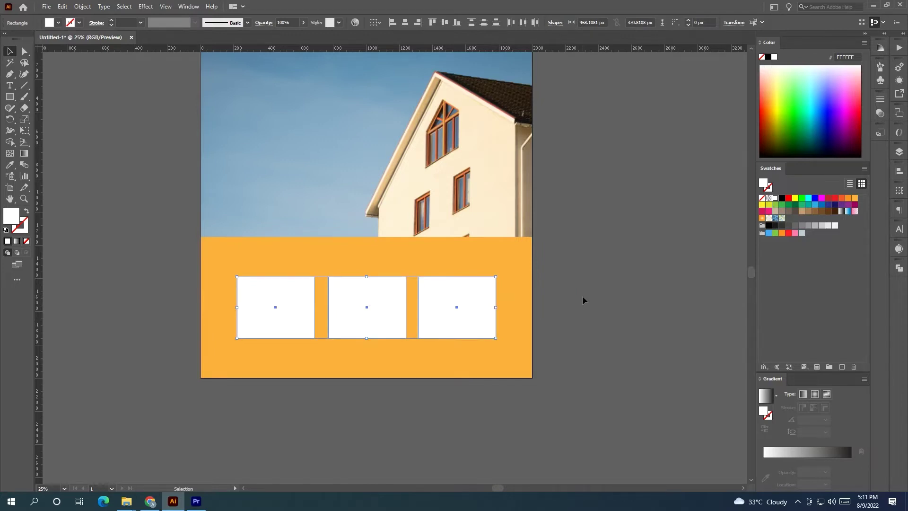
scroll(583, 300, "up", 1)
- Round the left box's top-left and right box's bottom-right corners, then select all three boxes
left_click(563, 310)
left_click(261, 323)
left_click_drag(243, 299, 265, 314)
key("ctrl+z")
left_click(480, 342)
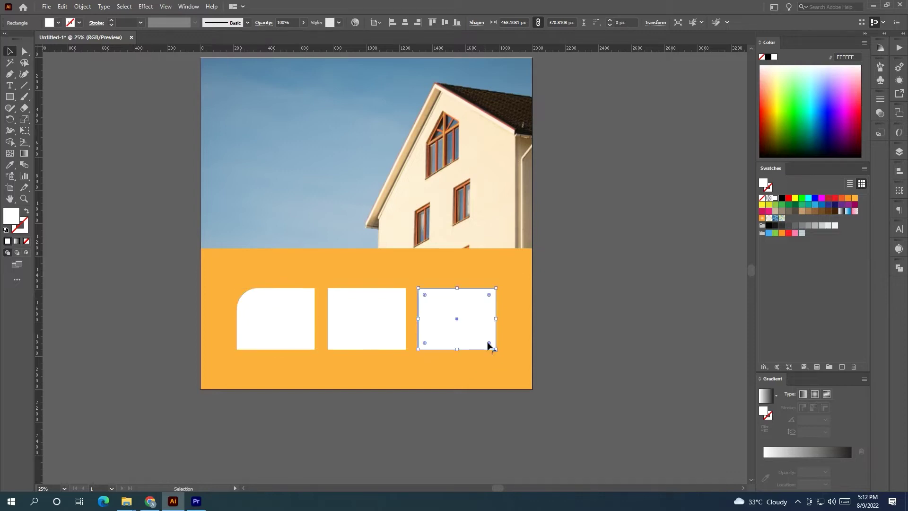
left_click_drag(489, 344, 470, 333)
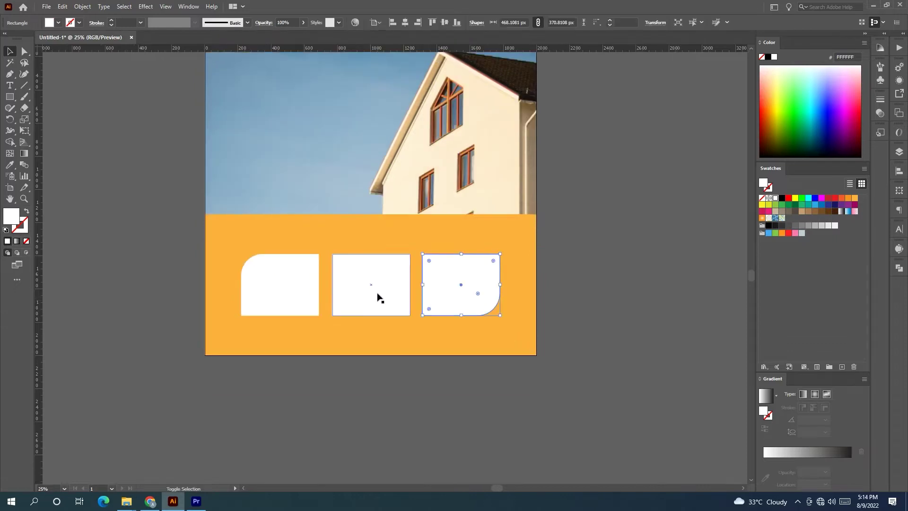
left_click(379, 298, "shift")
left_click(289, 297, "shift")
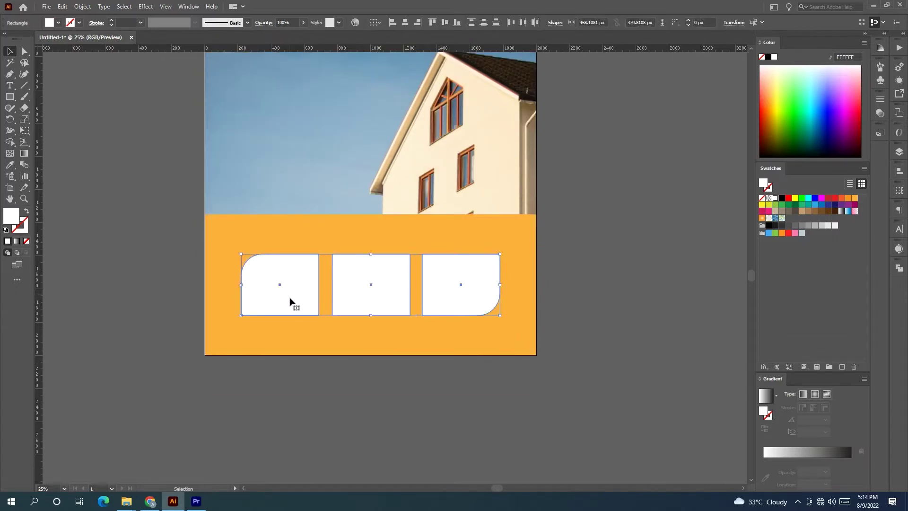
- Add a 16 px offset path around the three boxes
left_click(82, 8)
mouse_move(93, 232)
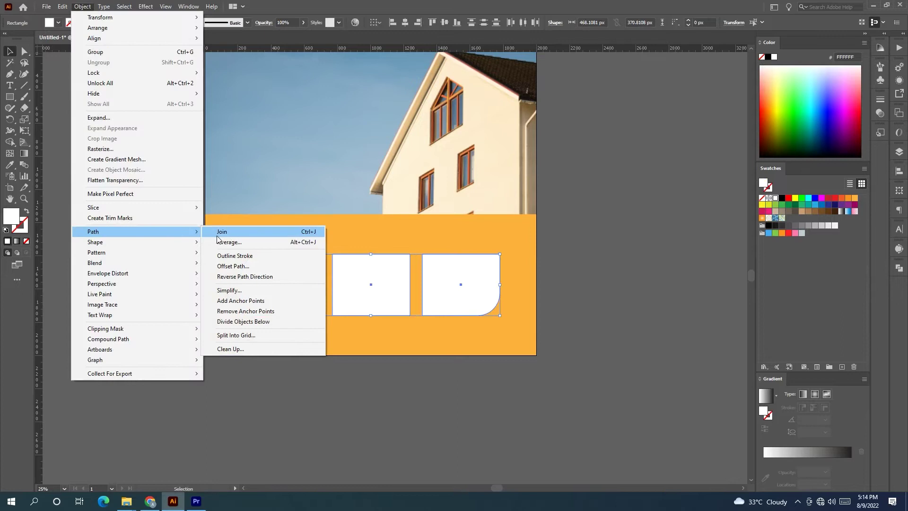
left_click(234, 266)
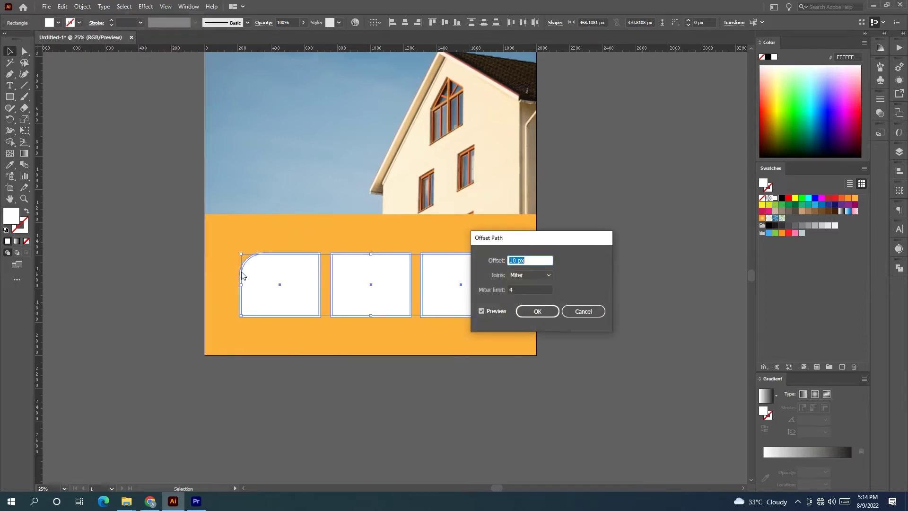
key("Up")
key("Up")
key("Up")
key("Up")
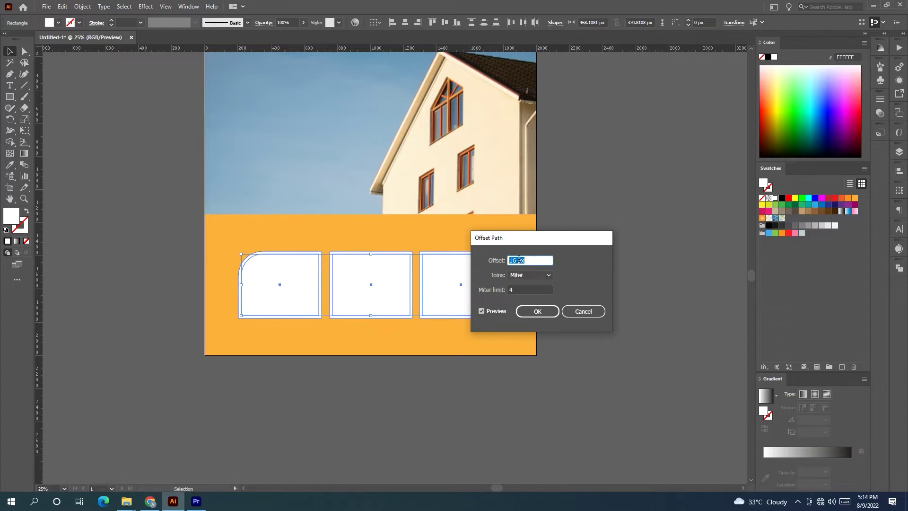
left_click(538, 312)
- Fill the three frames with solid black, undoing an accidental outline move
left_click(603, 324)
left_click(489, 298)
left_click(393, 284, "shift")
left_click(292, 294, "shift")
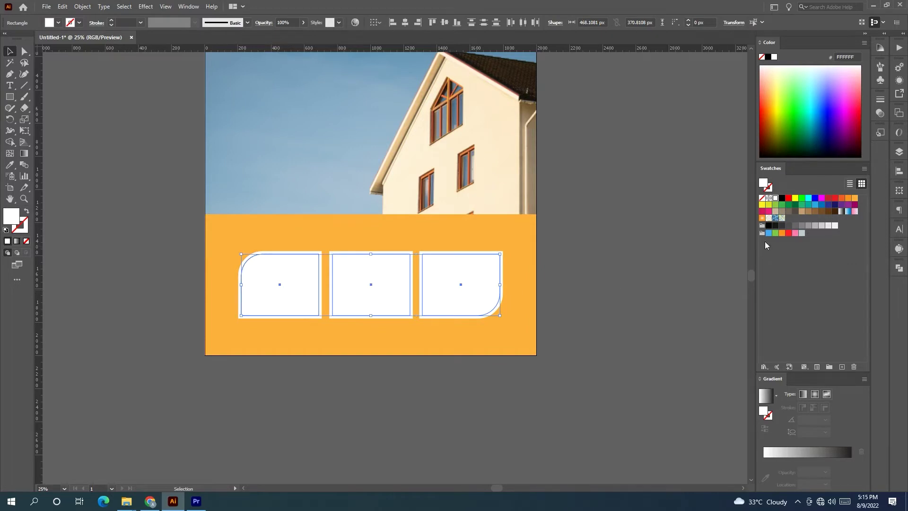
left_click(782, 198)
left_click(701, 229)
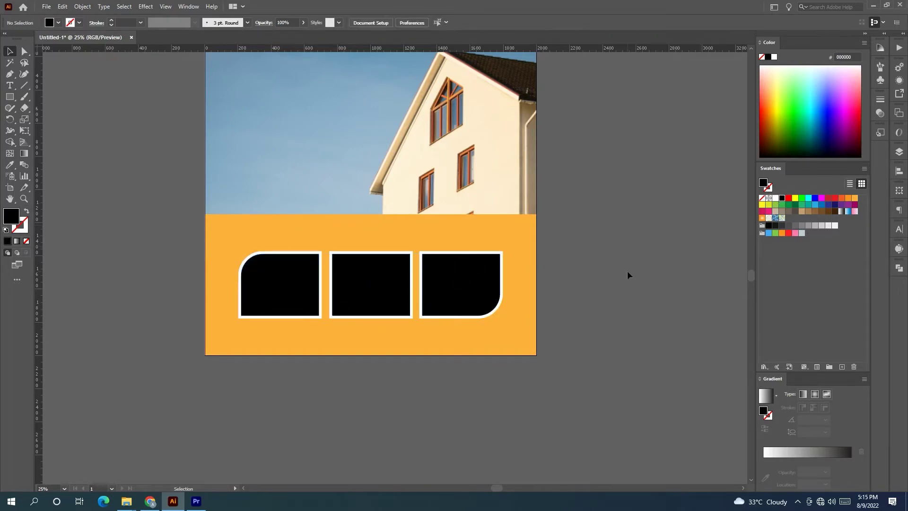
left_click_drag(498, 311, 543, 328)
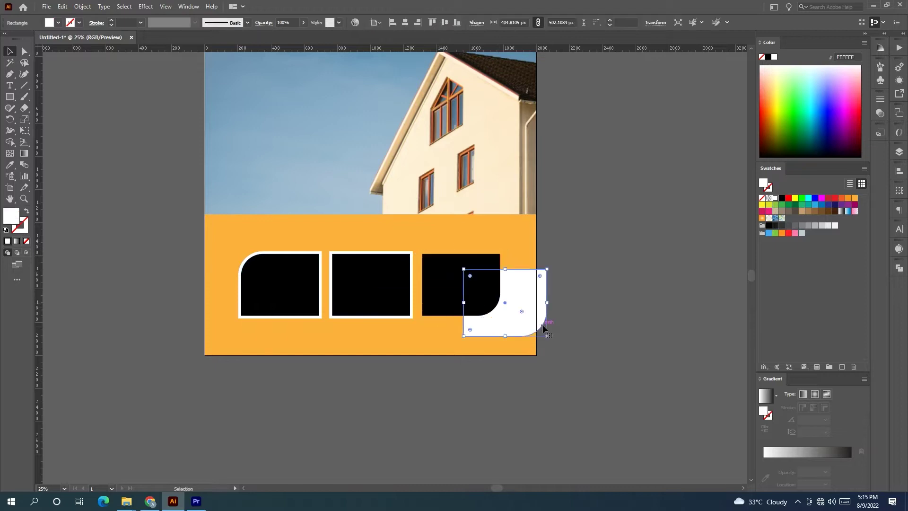
key("ctrl+z")
left_click(589, 330)
scroll(591, 327, "up", 2)
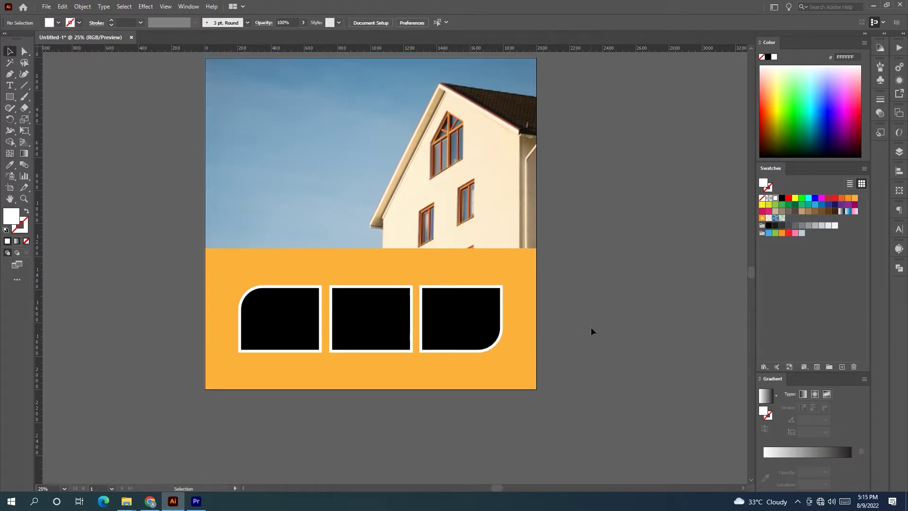
scroll(591, 327, "up", 1)
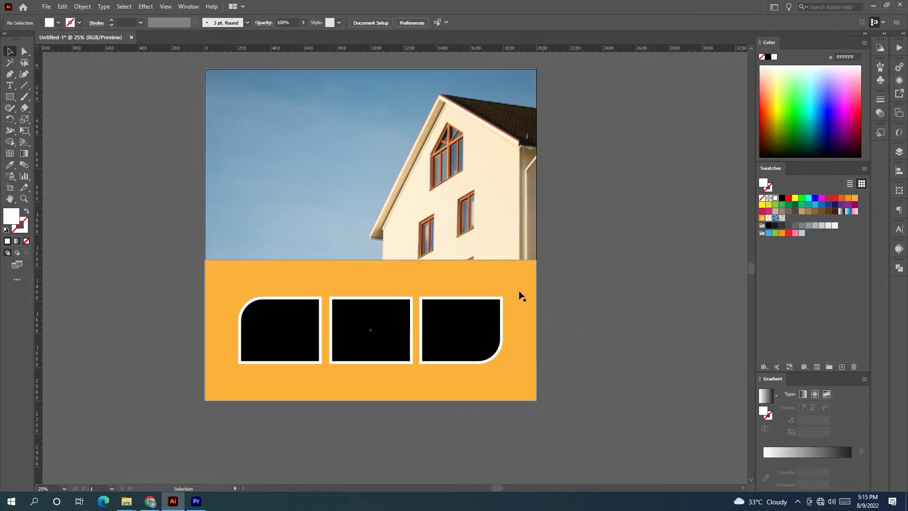
- Position the house photos beside the artboard
scroll(358, 244, "down", 1)
left_click_drag(184, 207, 274, 235)
mouse_move(177, 53)
left_mouse_down()
mouse_move(349, 215)
mouse_move(278, 259)
left_mouse_up()
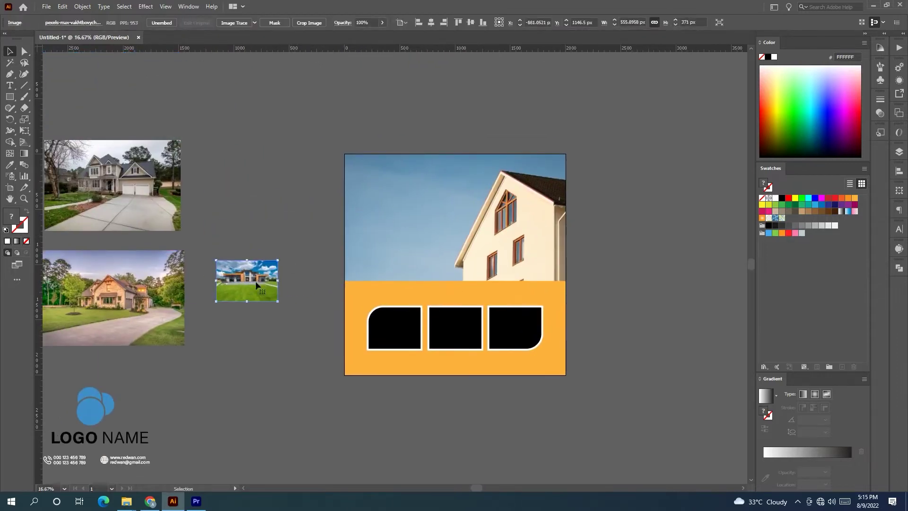
scroll(255, 281, "up", 1)
- Copy the first rounded frame onto a house photo and enlarge the photo to cover it
mouse_move(256, 281)
left_mouse_down()
mouse_move(464, 366)
mouse_move(277, 354)
left_mouse_up()
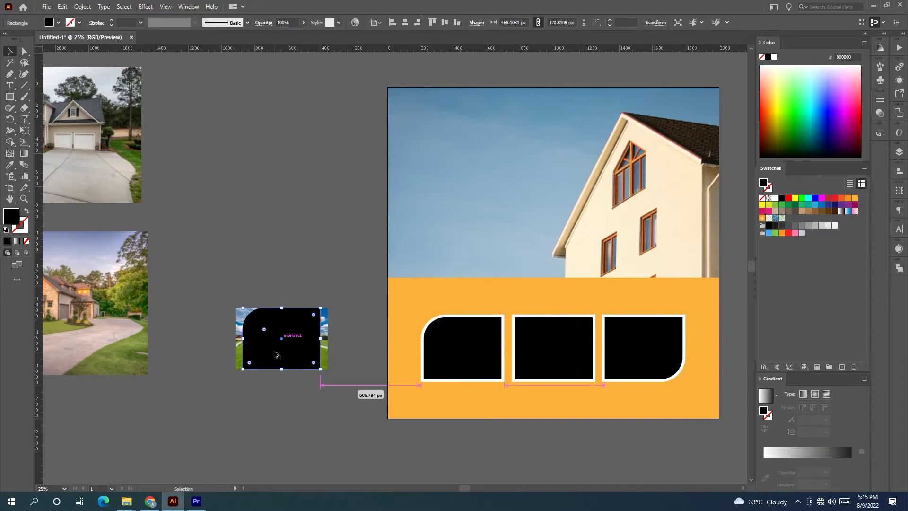
scroll(276, 355, "up", 5)
scroll(335, 361, "down", 1)
scroll(414, 373, "down", 1)
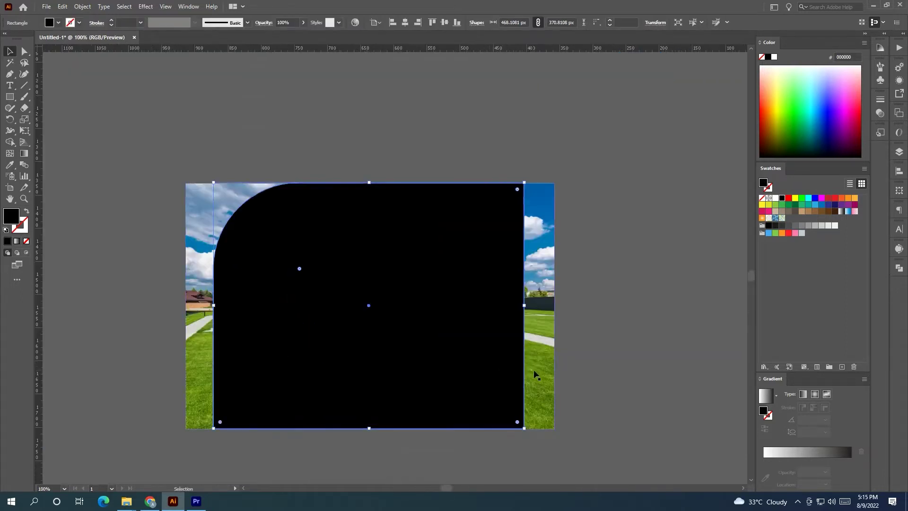
left_click_drag(537, 375, 541, 371)
key("ctrl+shift+a")
left_click(526, 316)
left_click_drag(562, 184, 583, 168)
left_click_drag(465, 310, 473, 298)
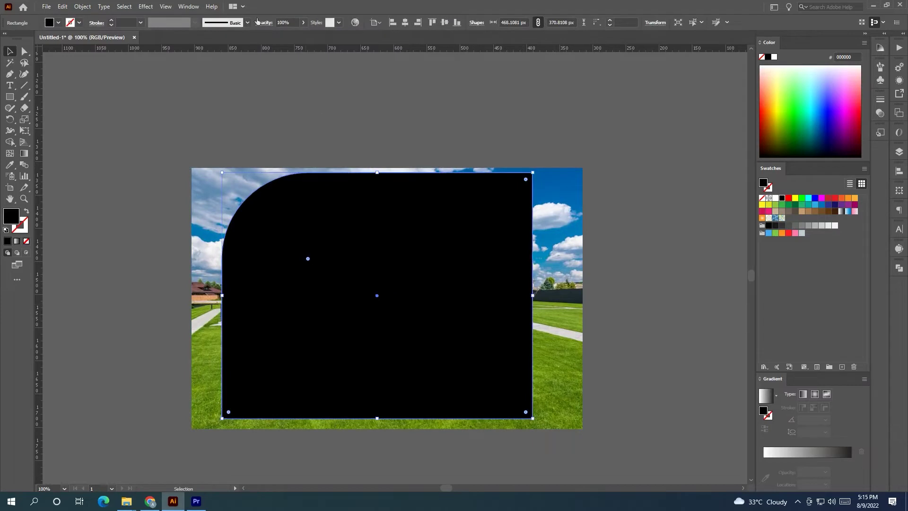
- Set the black frame copy's opacity to 78%
type("78")
key("Return")
left_click(467, 144)
left_click_drag(419, 255, 417, 254)
- Rearrange and resize the house photos, including the brick house, beside the layout
key("ctrl+minus")
key("ctrl+minus")
key("ctrl+minus")
mouse_move(243, 114)
left_mouse_down()
mouse_move(271, 181)
mouse_move(269, 121)
left_mouse_up()
left_click_drag(189, 236, 237, 331)
mouse_move(340, 260)
left_mouse_down()
mouse_move(262, 372)
mouse_move(220, 371)
mouse_move(382, 362)
left_mouse_up()
mouse_move(425, 335)
left_mouse_down()
mouse_move(439, 325)
mouse_move(408, 365)
left_mouse_up()
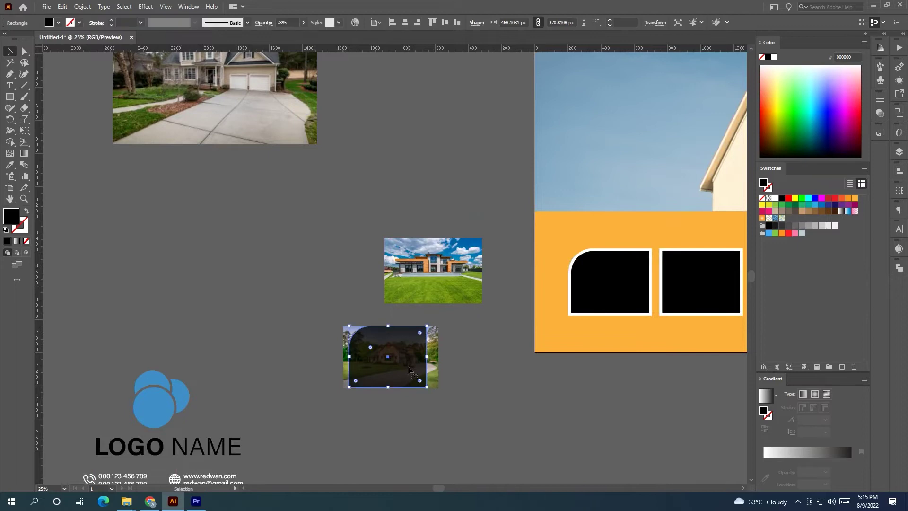
- Clip the brick house photo to the dark rounded shape and place it in the left frame
key("ctrl+plus")
key("ctrl+plus")
key("ctrl+plus")
left_click(631, 338)
scroll(631, 339, "down", 1)
left_click_drag(406, 393, 451, 394)
scroll(487, 392, "down", 1)
scroll(583, 396, "right", 2)
left_click(431, 396, "shift")
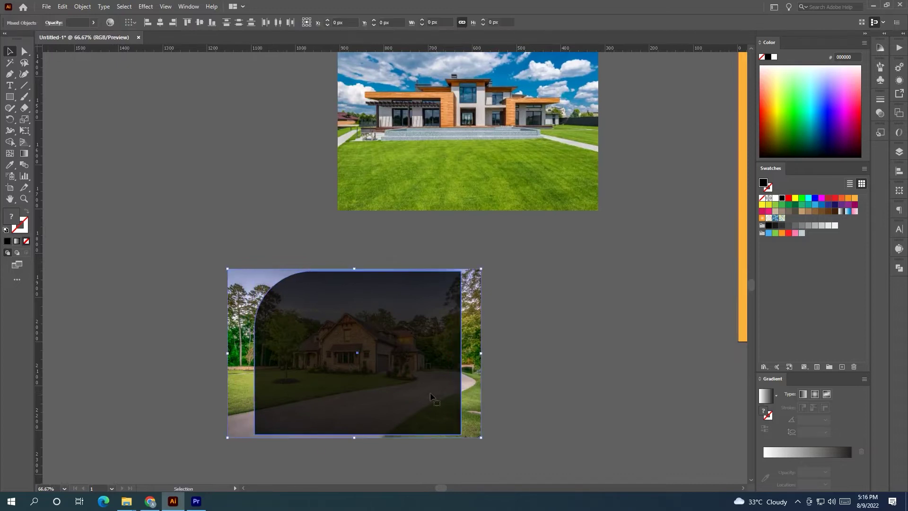
key("ctrl+7")
scroll(499, 377, "down", 1)
scroll(537, 382, "right", 3)
left_click_drag(237, 338, 537, 243)
- Copy the middle frame onto the modern house photo at 85% opacity
scroll(544, 221, "up", 4)
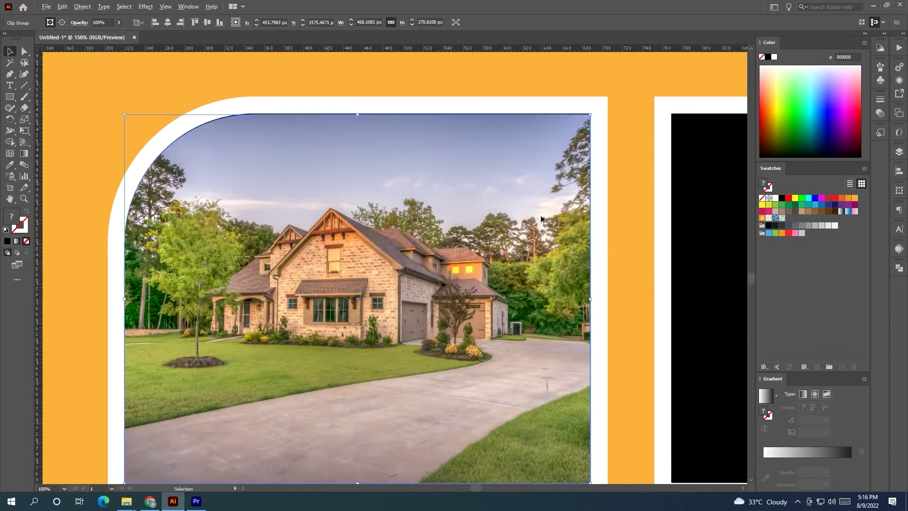
scroll(530, 217, "down", 1)
scroll(381, 428, "down", 1)
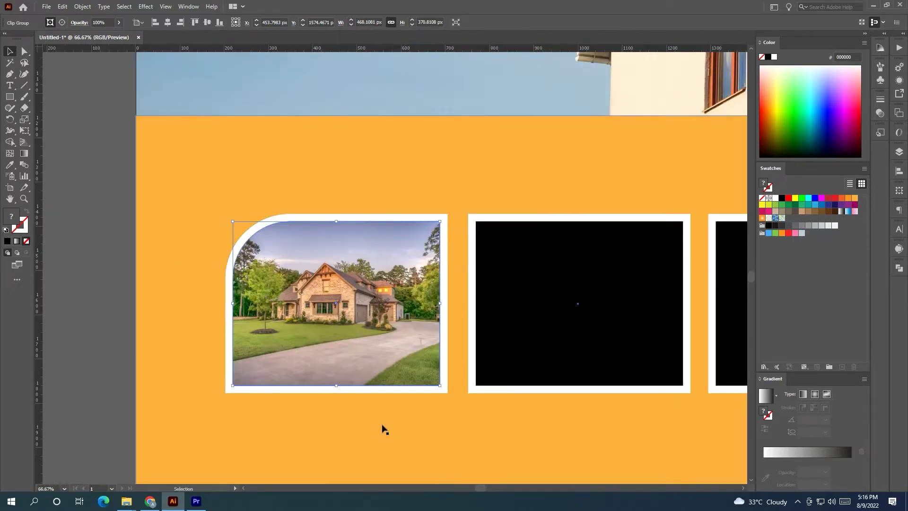
left_click(85, 313)
scroll(232, 263, "down", 1)
scroll(175, 263, "up", 8)
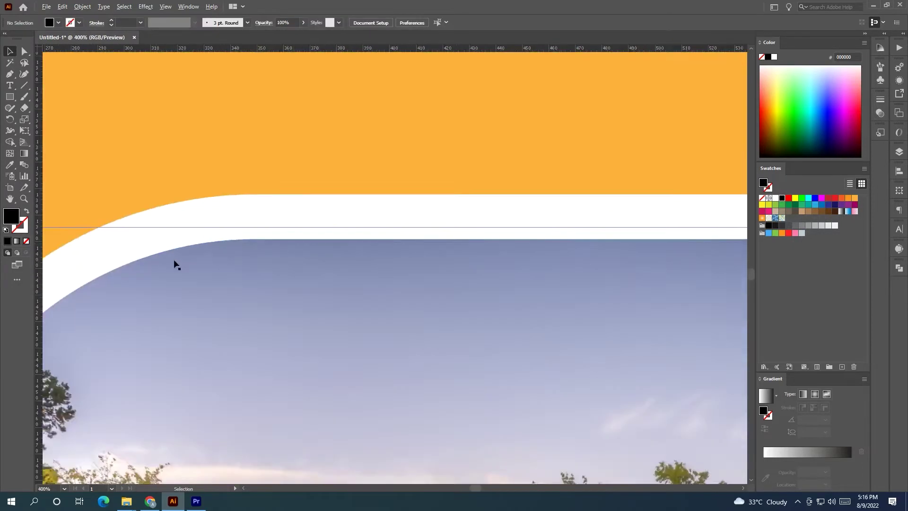
scroll(179, 266, "down", 8)
scroll(197, 281, "left", 3)
mouse_move(359, 301)
left_mouse_down()
mouse_move(248, 312)
mouse_move(137, 290)
left_mouse_up()
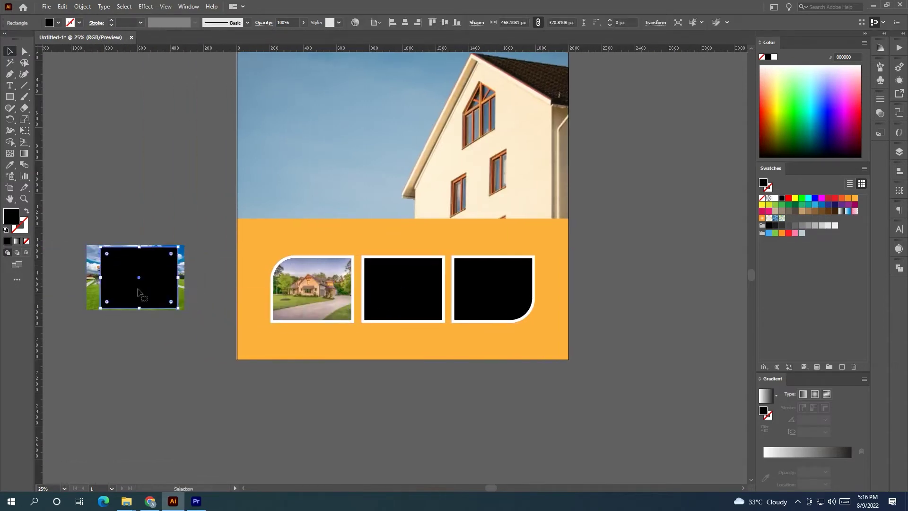
type("85")
key("Return")
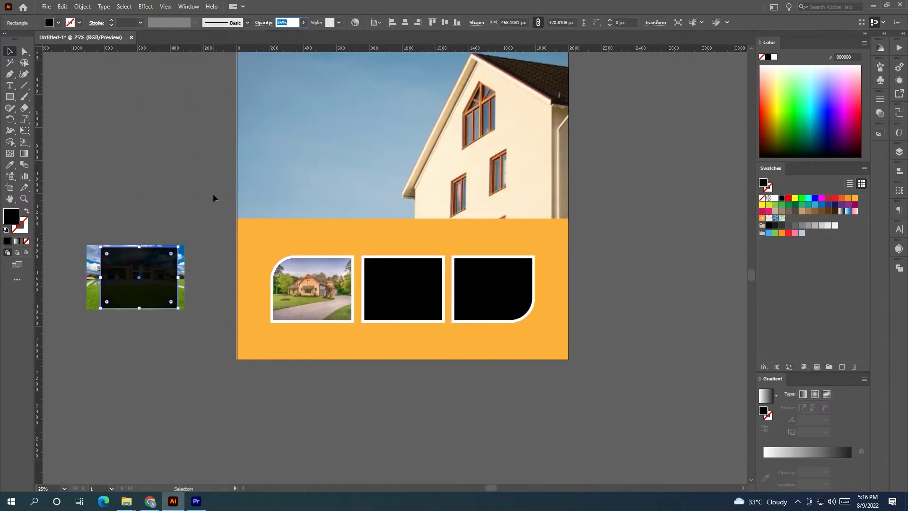
left_click(213, 194)
- Shrink the modern house photo and center it under the translucent frame copy
scroll(150, 265, "up", 2)
left_click_drag(153, 266, 242, 278)
left_click(346, 210)
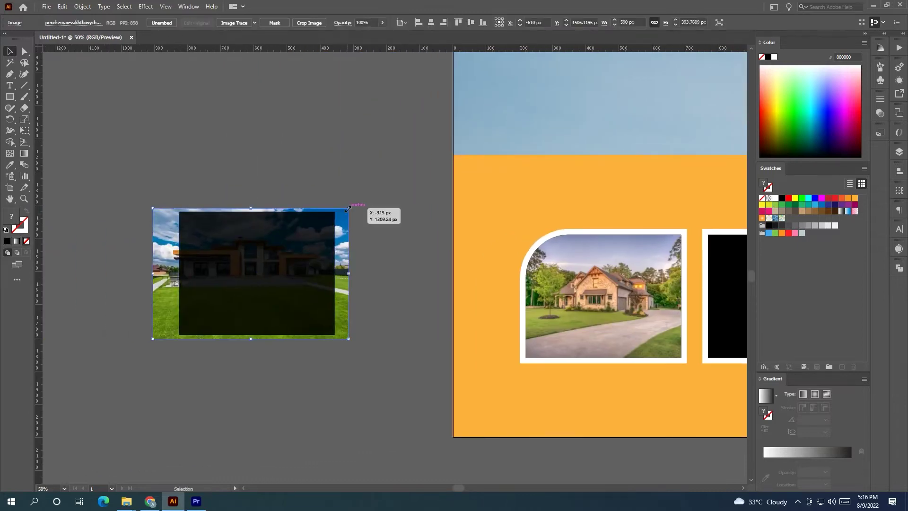
left_click_drag(349, 208, 338, 216)
left_click_drag(249, 342, 249, 336)
left_click_drag(163, 296, 180, 300)
- Clip the modern house photo to the frame shape and place it in the middle frame
left_click_drag(200, 172, 283, 356)
key("ctrl+7")
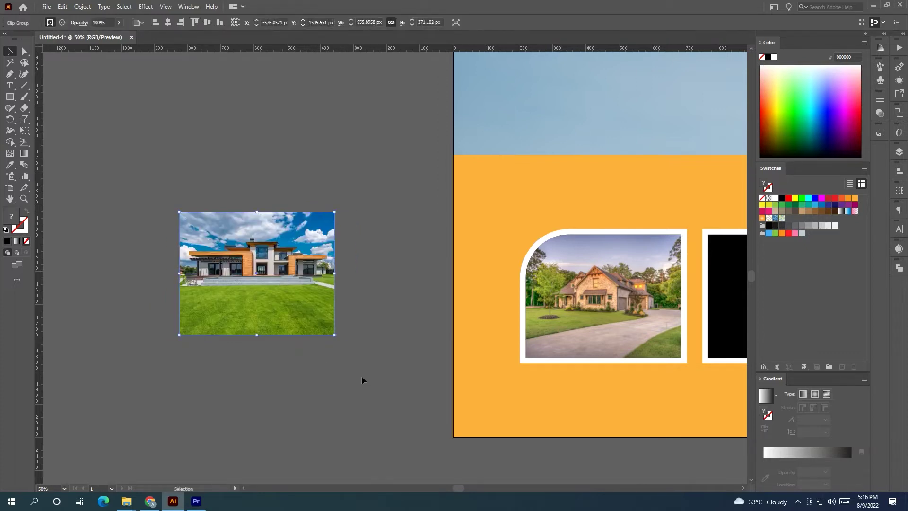
scroll(364, 378, "down", 1, "alt")
left_click_drag(257, 284, 511, 299)
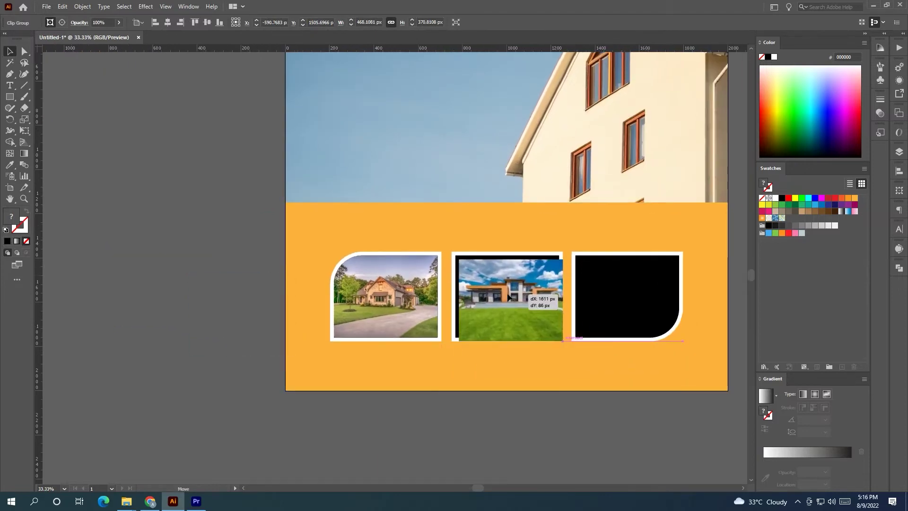
scroll(461, 272, "up", 5)
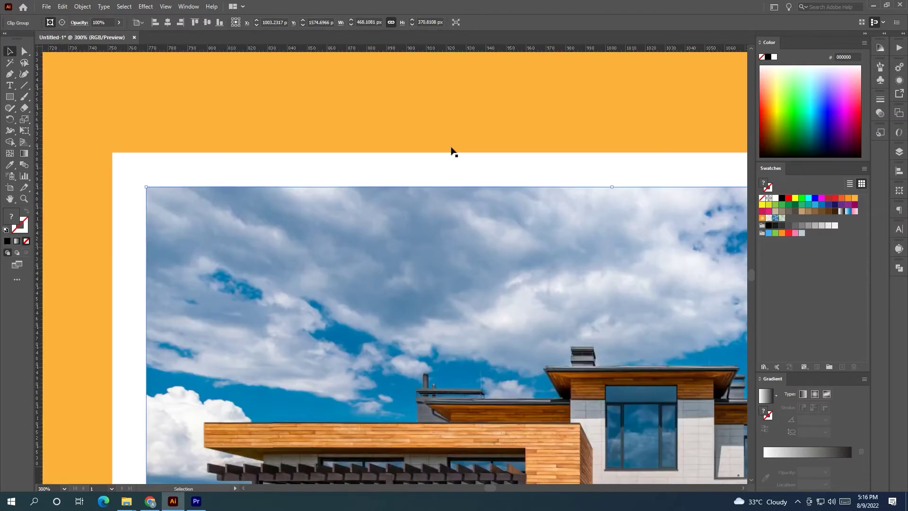
scroll(481, 284, "down", 3, "alt")
scroll(480, 283, "down", 4, "alt")
left_click(582, 384)
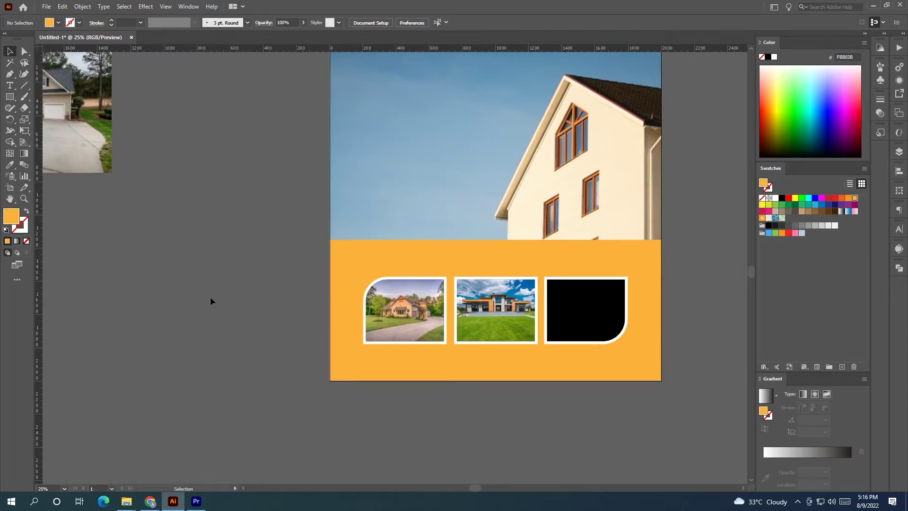
- Move the remaining house photo beside the artboard and overlay a 75% opacity copy of the third frame
scroll(210, 301, "down", 1, "alt")
left_click_drag(95, 203, 237, 334)
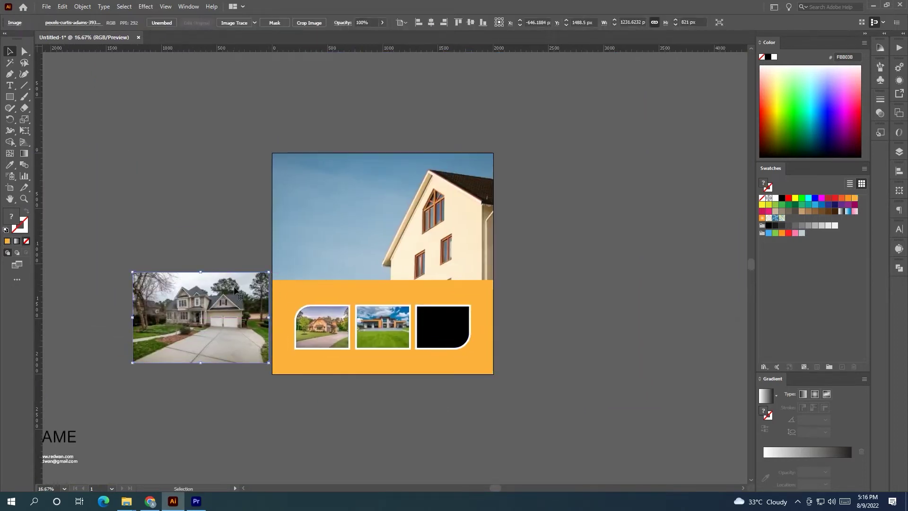
mouse_move(268, 271)
left_mouse_down()
mouse_move(207, 314)
mouse_move(558, 339)
left_mouse_up()
scroll(557, 340, "up", 2)
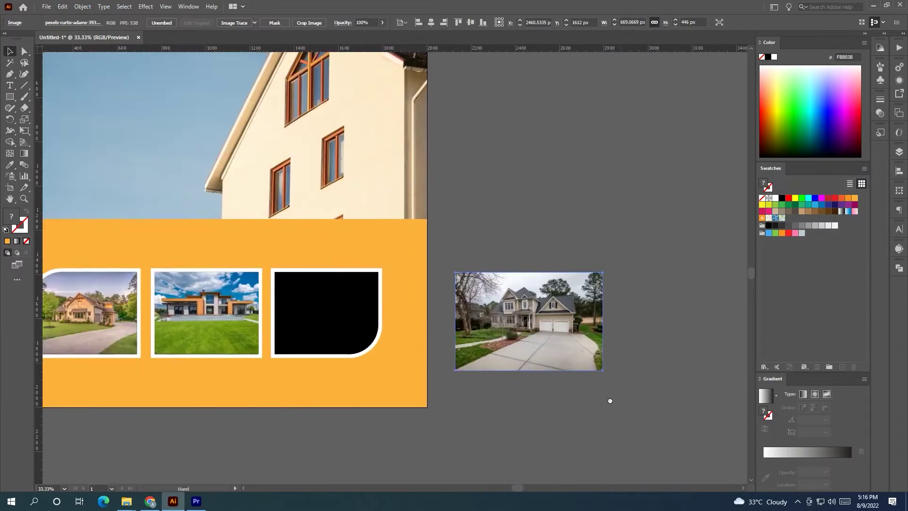
left_click_drag(608, 400, 503, 385)
left_click(258, 310)
mouse_move(258, 310)
left_mouse_down()
mouse_move(466, 327)
mouse_move(433, 321)
left_mouse_up()
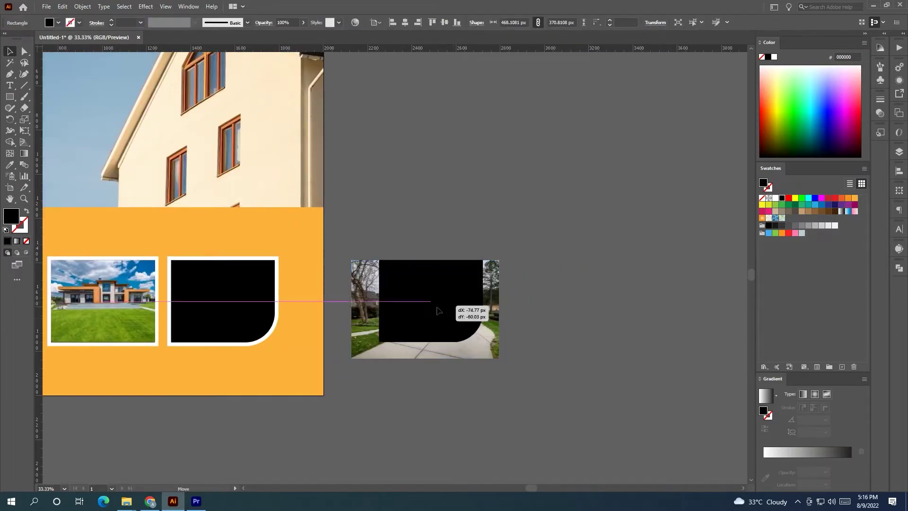
type("75")
key("Return")
left_click(399, 122)
- Shrink the house photo and center it behind the translucent frame copy
scroll(434, 338, "up", 2)
scroll(435, 340, "up", 1)
scroll(517, 358, "down", 1)
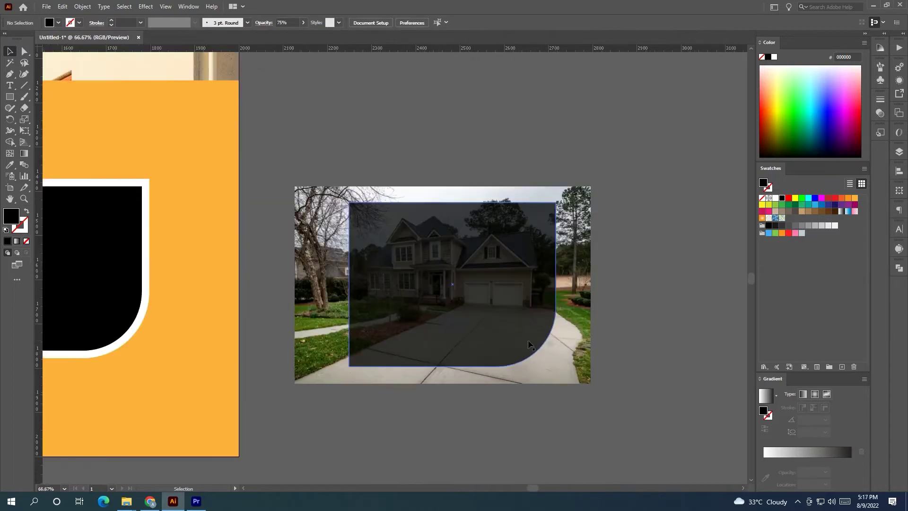
left_click(591, 211)
left_click_drag(594, 186, 556, 231)
mouse_move(484, 382)
left_mouse_down()
mouse_move(519, 358)
mouse_move(578, 376)
mouse_move(556, 355)
left_mouse_up()
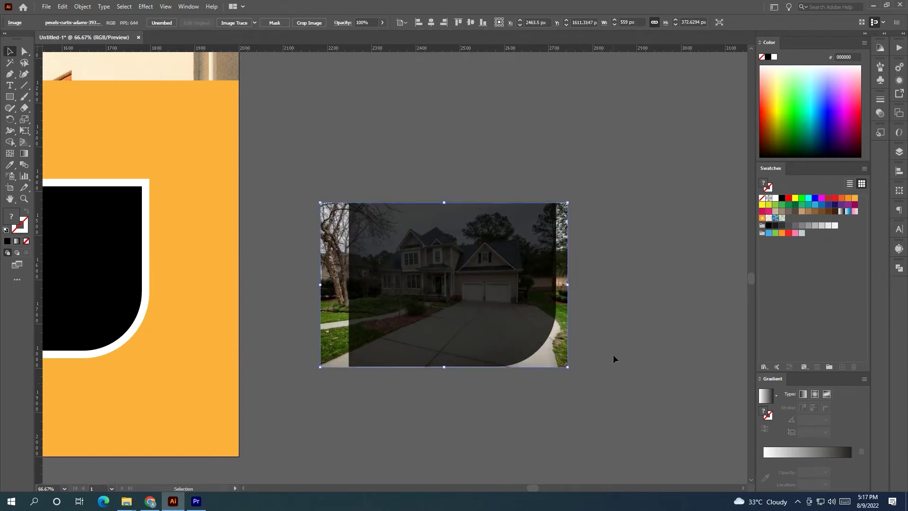
left_click(570, 342)
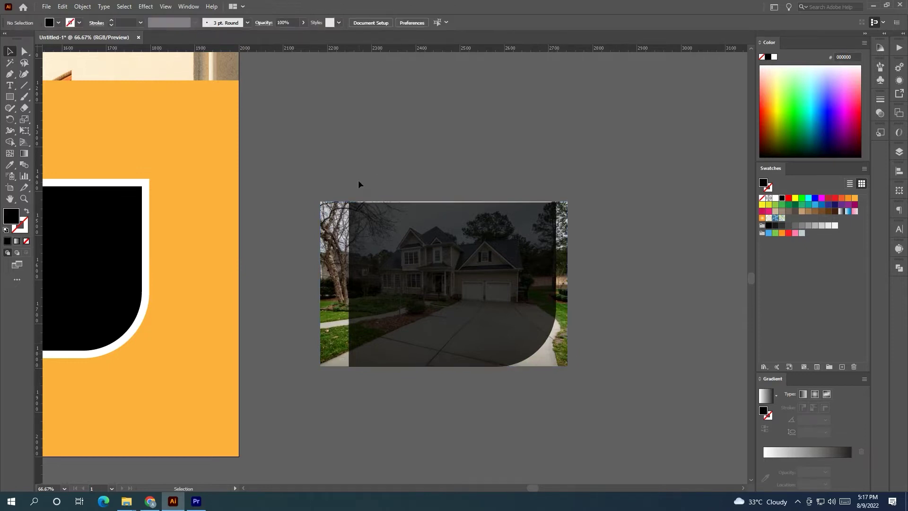
- Clip the house photo to the frame shape and place it in the third frame
left_click_drag(358, 179, 566, 383)
key("ctrl+7")
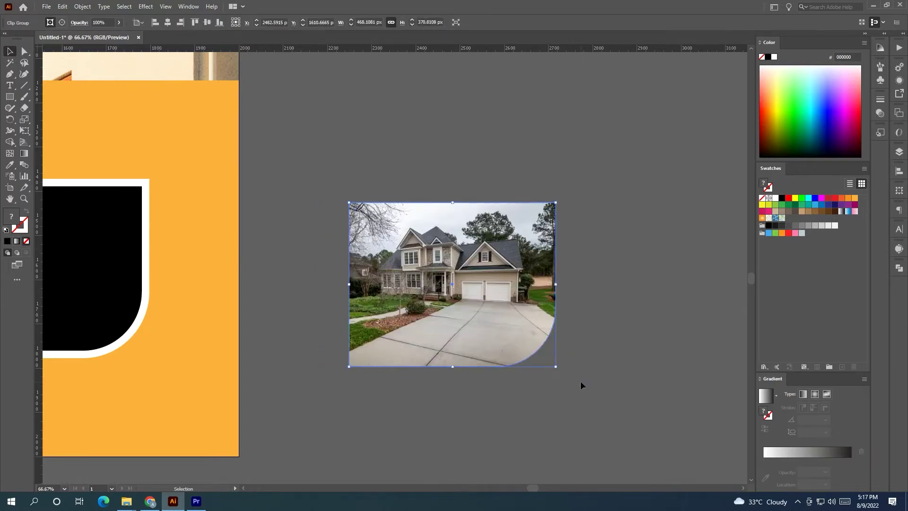
left_click(581, 381)
scroll(520, 390, "down", 2, "alt")
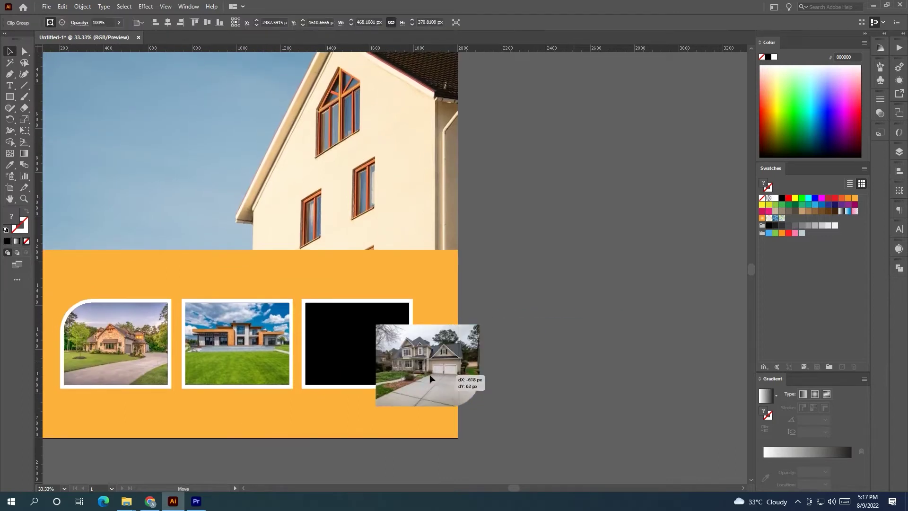
left_click_drag(570, 392, 367, 353)
scroll(303, 315, "up", 6)
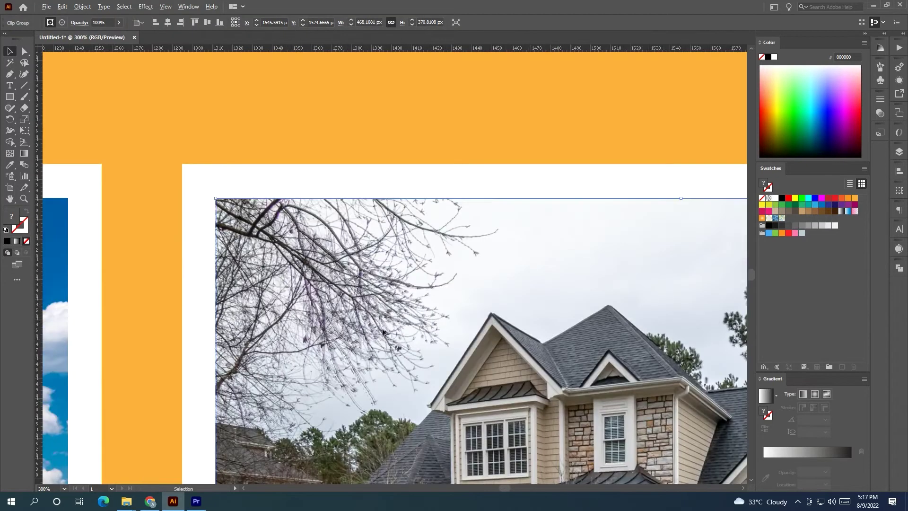
- Nudge the third house photo one pixel right and pan over the photo strip
left_click(402, 158)
scroll(223, 207, "up", 5)
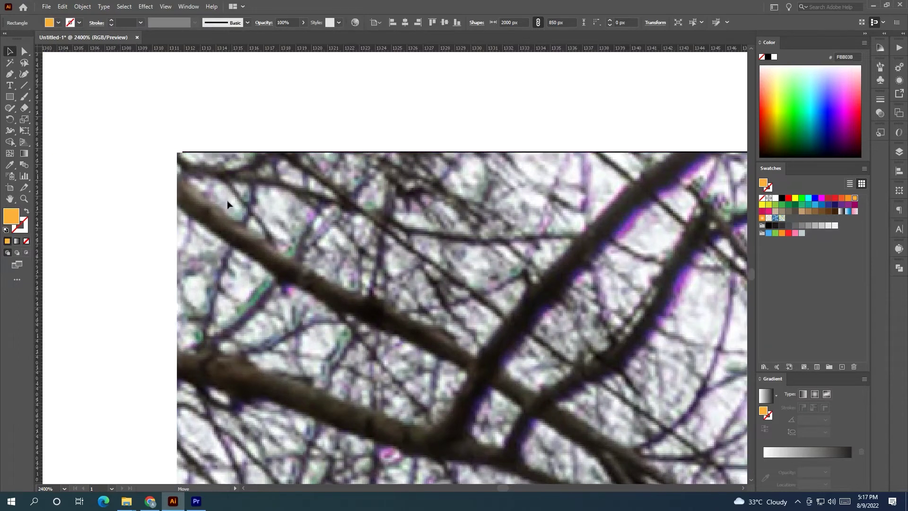
left_click(227, 200)
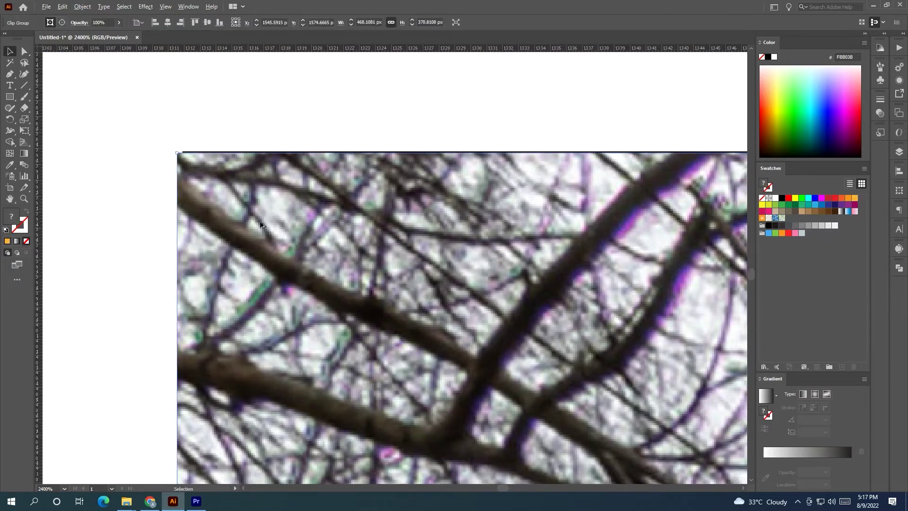
key("Right")
scroll(260, 225, "down", 10)
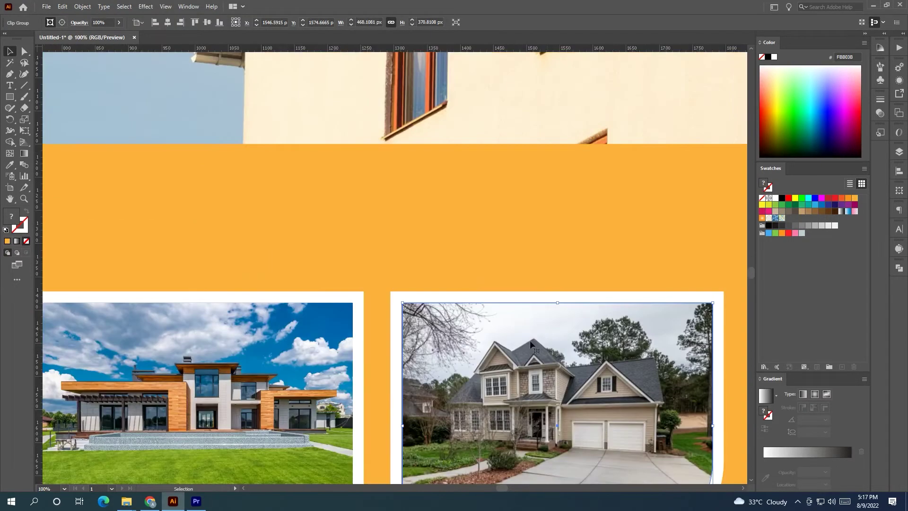
scroll(530, 344, "down", 1)
scroll(434, 264, "down", 5)
left_click(434, 264)
left_click_drag(261, 305, 305, 324)
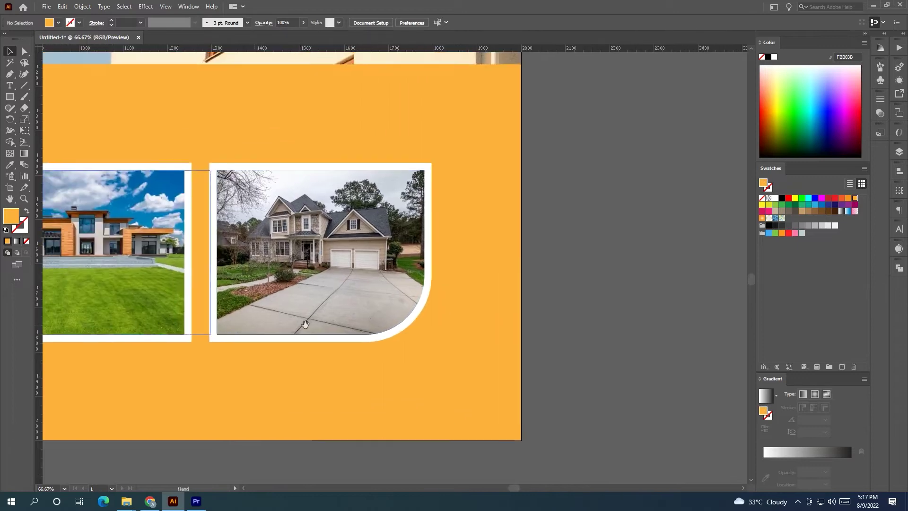
- Make the orange background rectangle of the lower band white
scroll(432, 329, "down", 3)
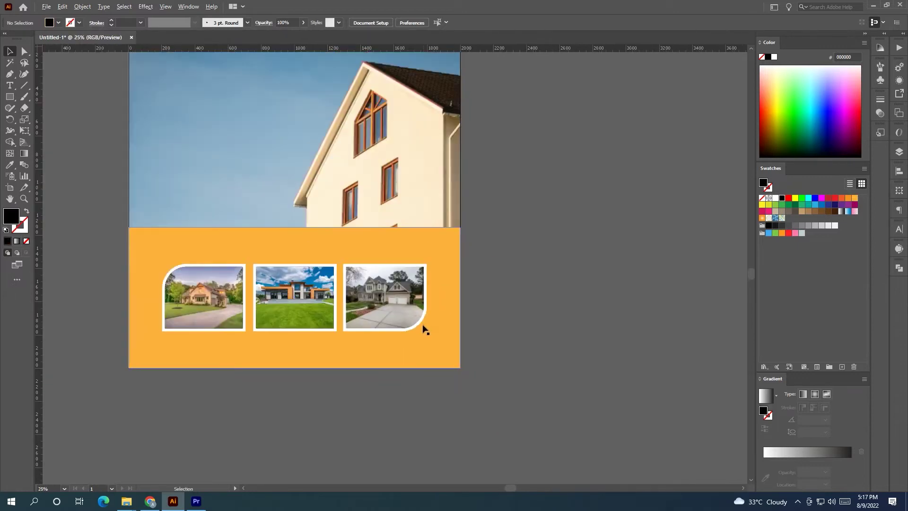
left_click(311, 365)
left_click(775, 198)
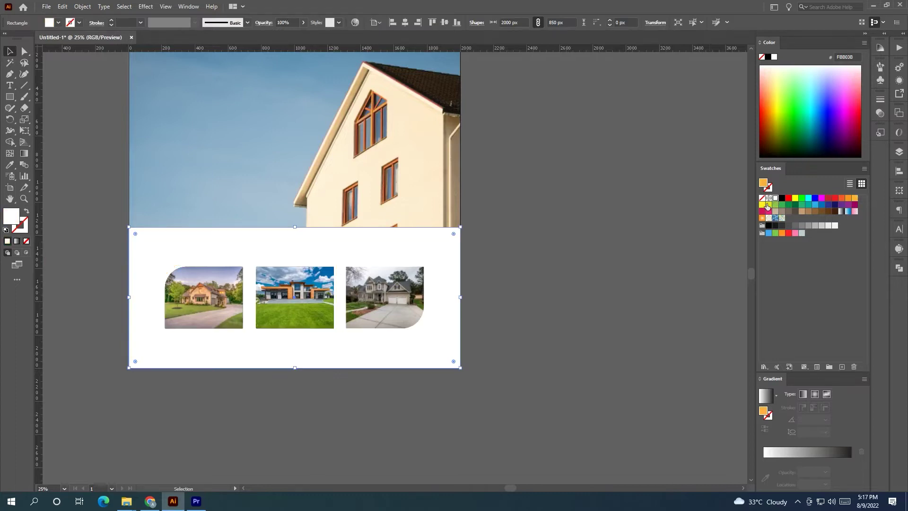
left_click(482, 333)
- Select all three photo frames and color them orange, after trying grey shades
left_click(416, 327)
left_click(306, 330, "shift")
left_click(239, 332, "shift")
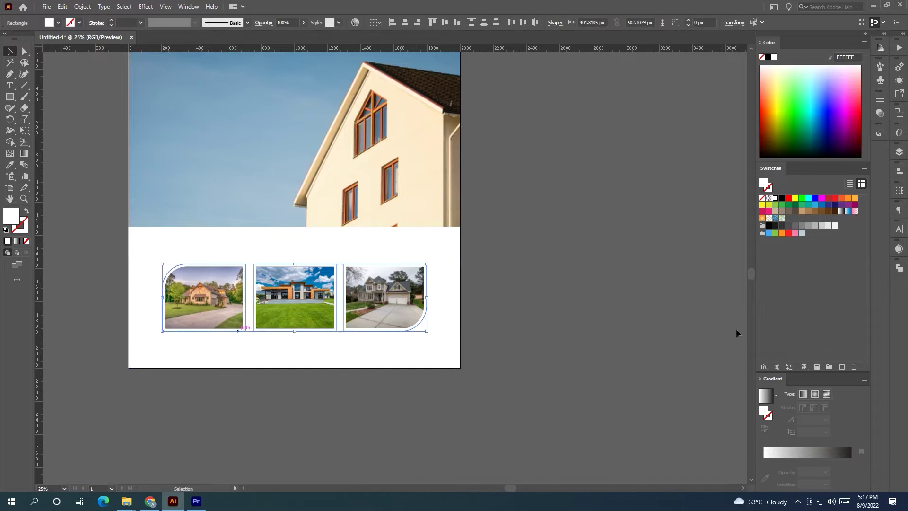
left_click(802, 226)
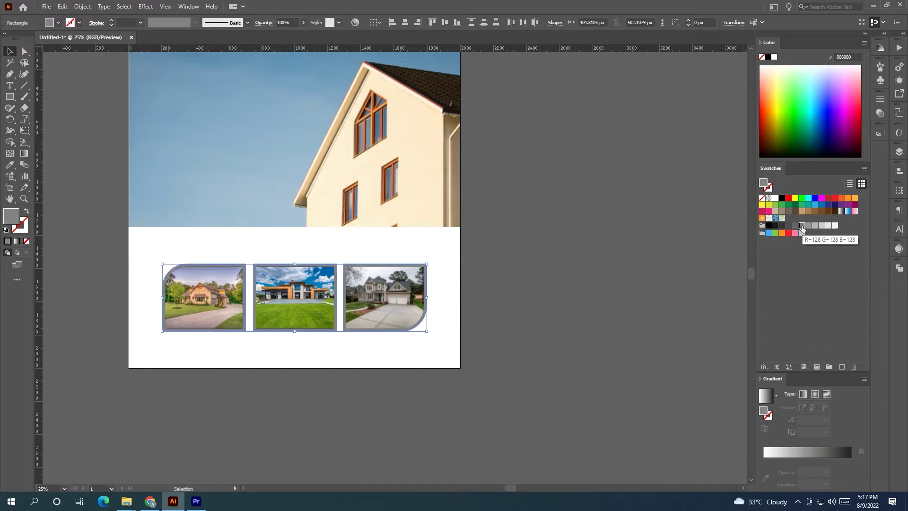
left_click(789, 226)
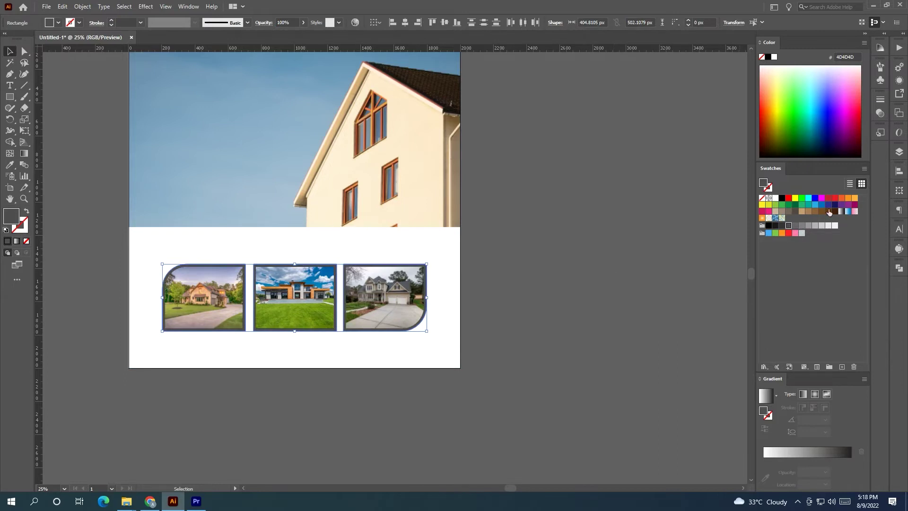
left_click(854, 199)
left_click(620, 231)
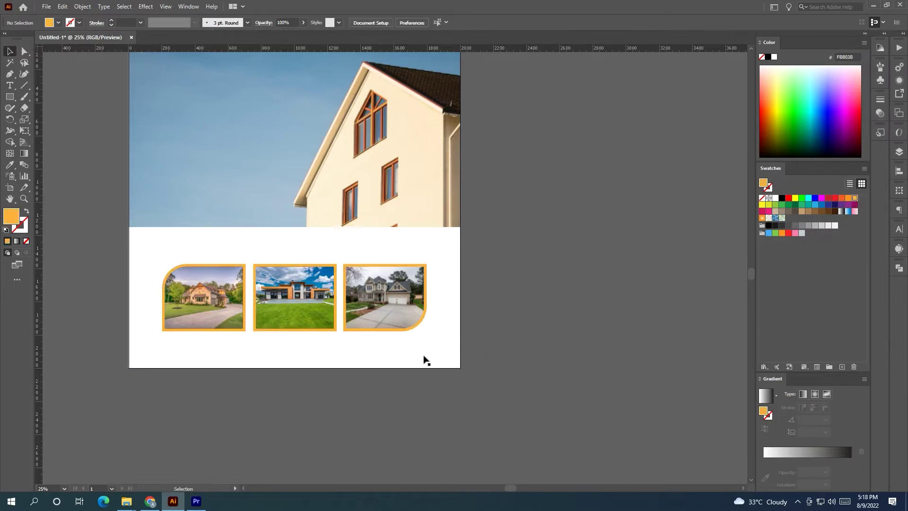
scroll(317, 387, "up", 1)
scroll(494, 369, "down", 1)
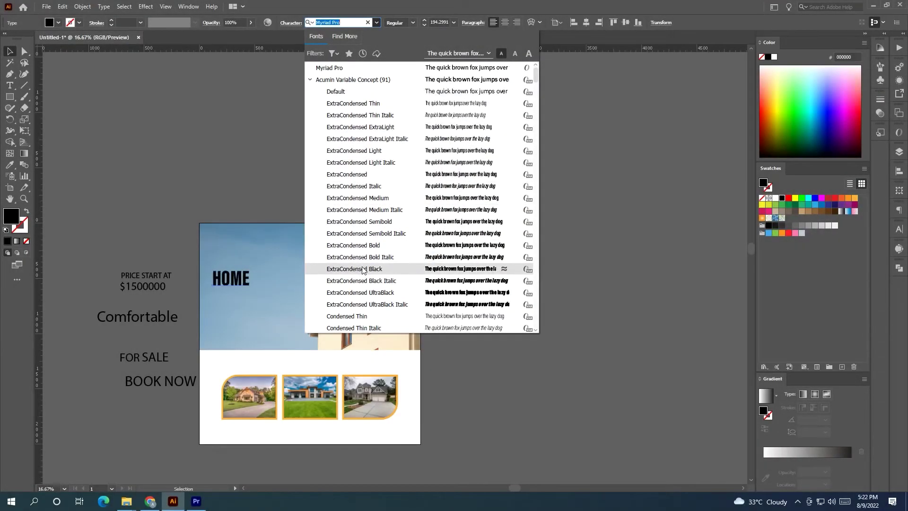
- Set HOME in Acumin Variable Concept Condensed Black and widen its lettering
scroll(373, 293, "down", 6)
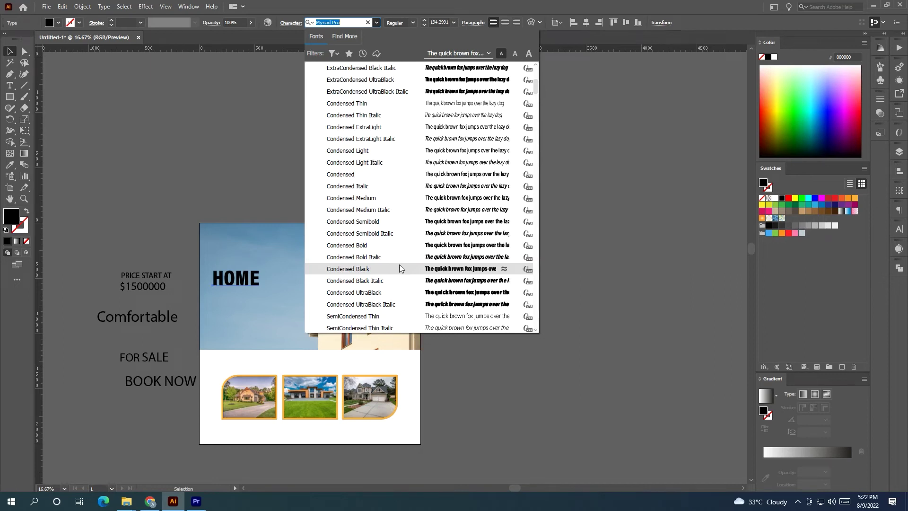
left_click(400, 268)
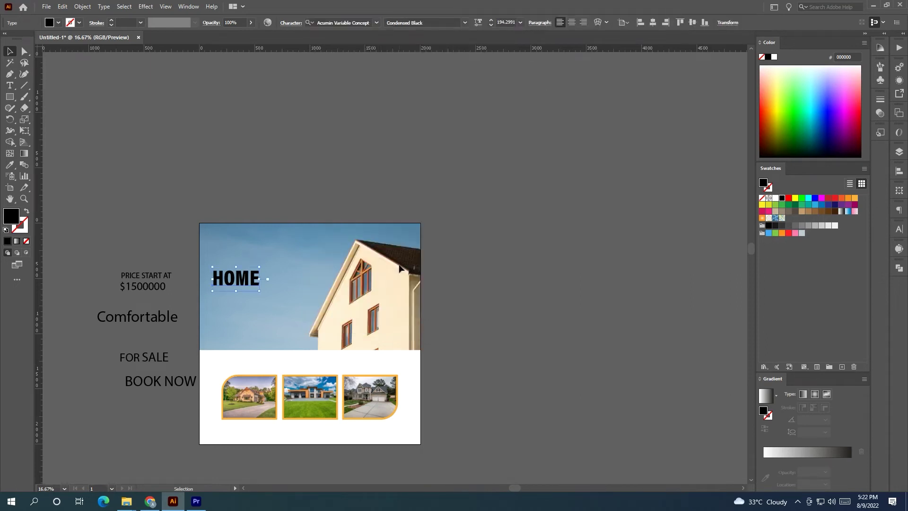
left_click(478, 23)
left_click_drag(405, 74, 410, 76)
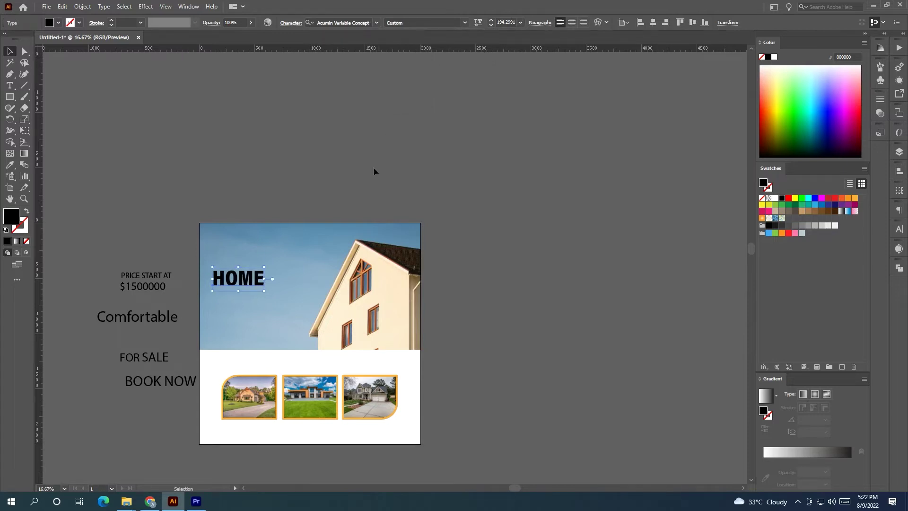
- Copy HOME's bold style onto SALE, stack SALE under HOME, and place FOR beside it
left_click_drag(153, 362, 183, 352)
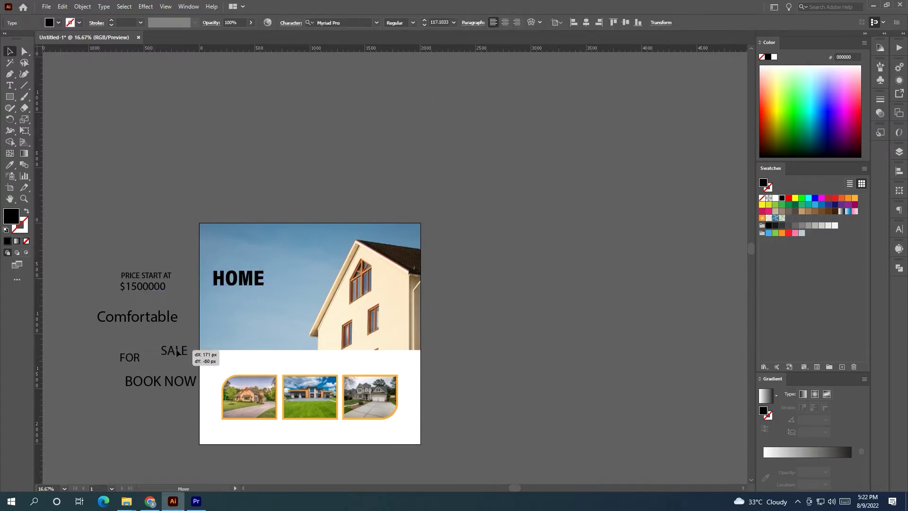
left_click(10, 165)
left_click(255, 276)
key("v")
mouse_move(213, 342)
left_mouse_down()
mouse_move(262, 333)
mouse_move(241, 297)
left_mouse_up()
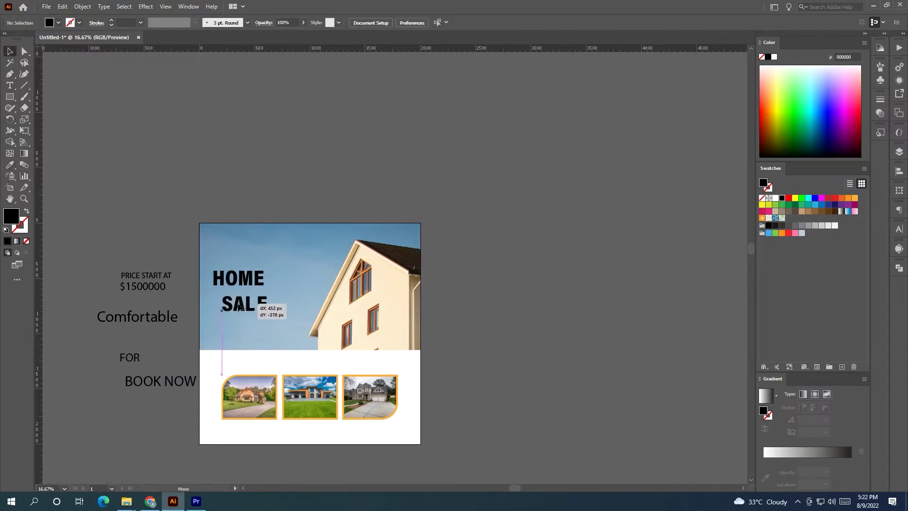
left_click_drag(138, 359, 222, 303)
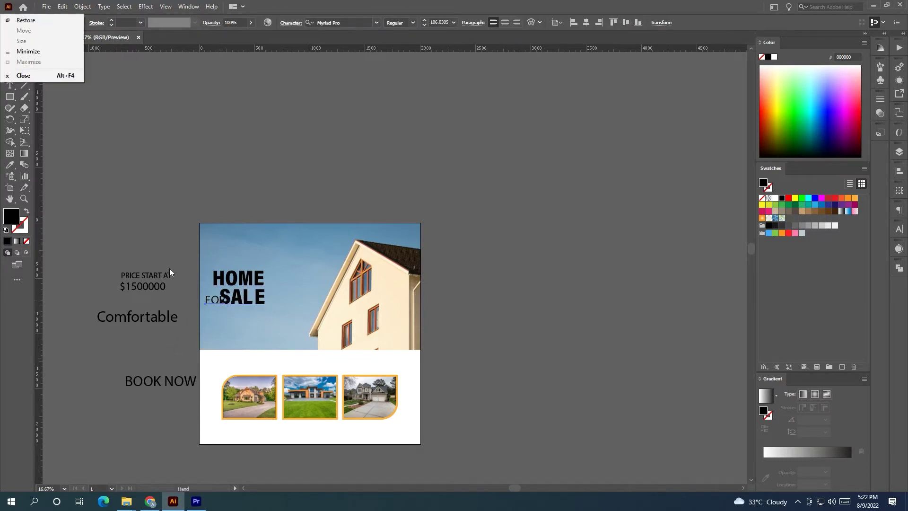
- Give FOR SALE's bold type, shrink it, and rotate it vertically beside SALE
scroll(222, 301, "up", 3)
scroll(223, 302, "up", 2)
left_click_drag(223, 308, 173, 317)
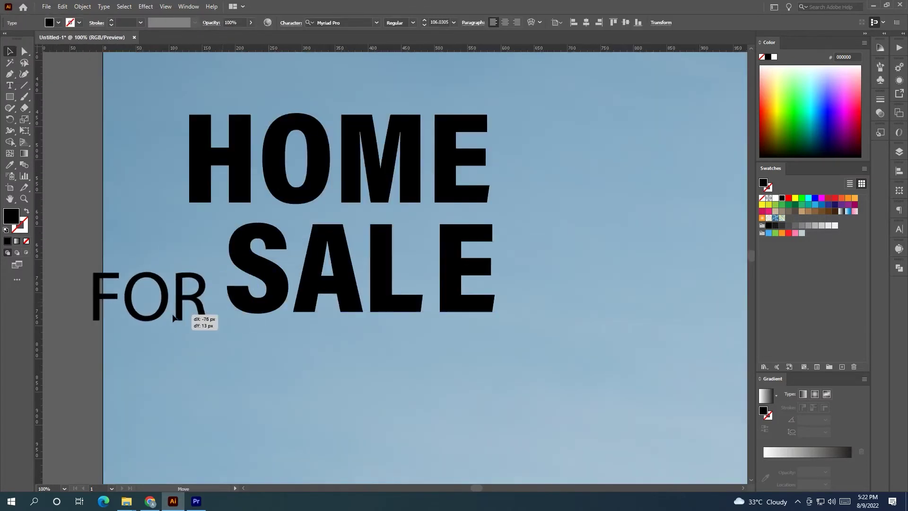
key("i")
left_click(281, 279)
key("v")
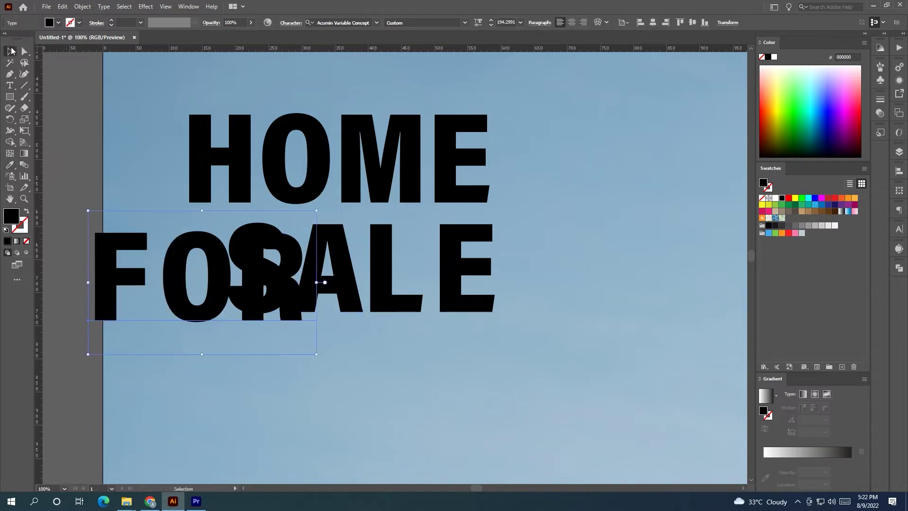
mouse_move(317, 213)
left_mouse_down()
mouse_move(171, 302)
mouse_move(185, 282)
mouse_move(204, 204)
left_mouse_up()
left_click_drag(167, 282, 209, 279)
- Add a guide along SALE's baseline and fit FOR to SALE's height, tucked against it
left_click_drag(424, 49, 366, 312)
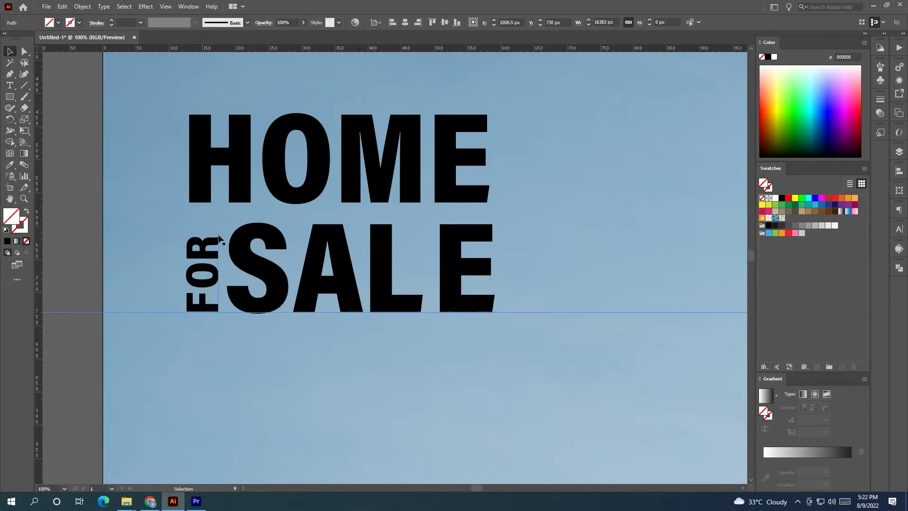
left_click(204, 227)
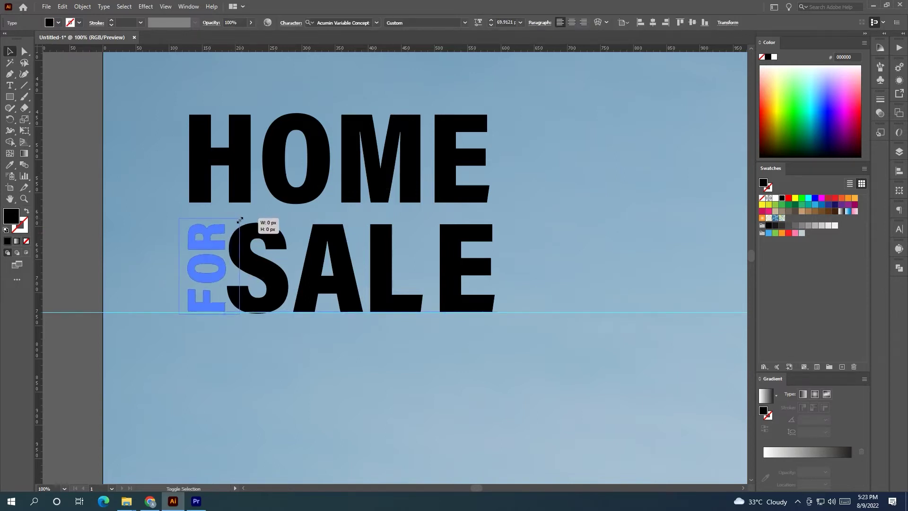
left_click_drag(240, 220, 238, 220)
left_click_drag(212, 257, 207, 257)
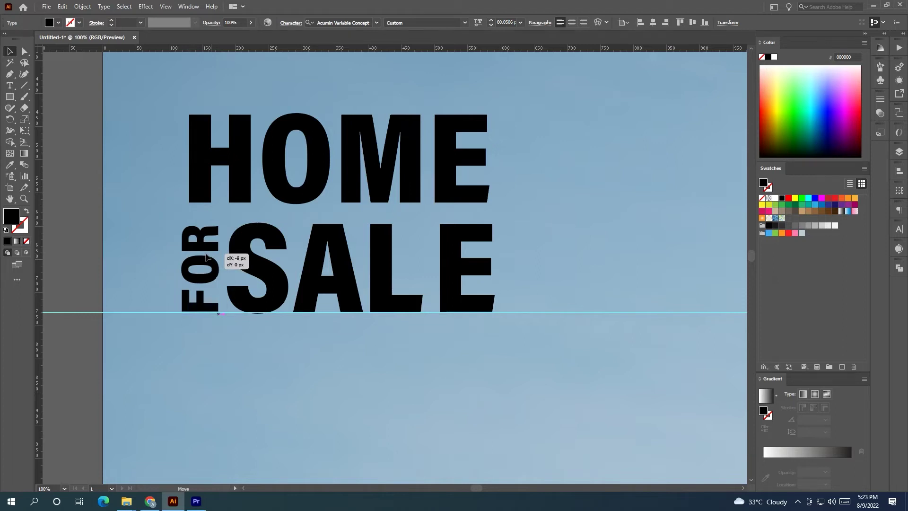
key("ctrl+minus")
- Enlarge HOME slightly so it lines up with SALE
left_click(255, 277)
left_click(215, 275)
left_click(211, 223)
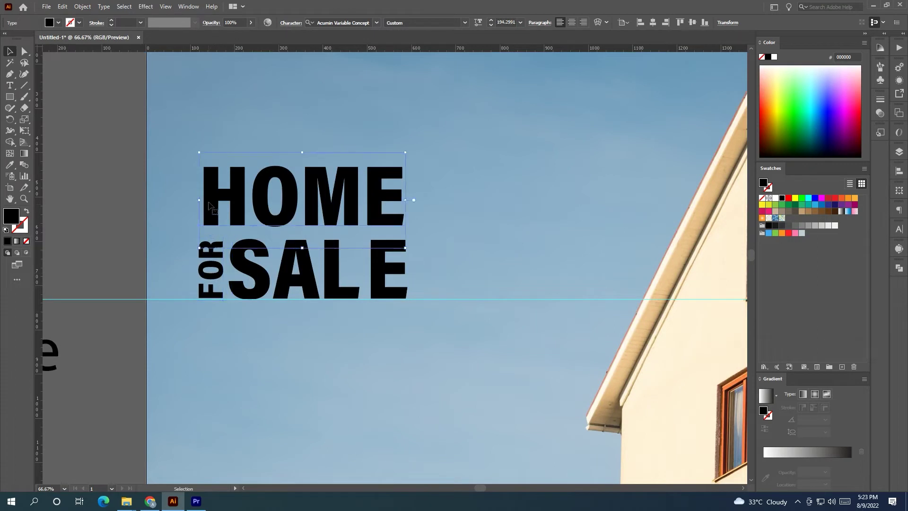
left_click_drag(200, 152, 195, 150)
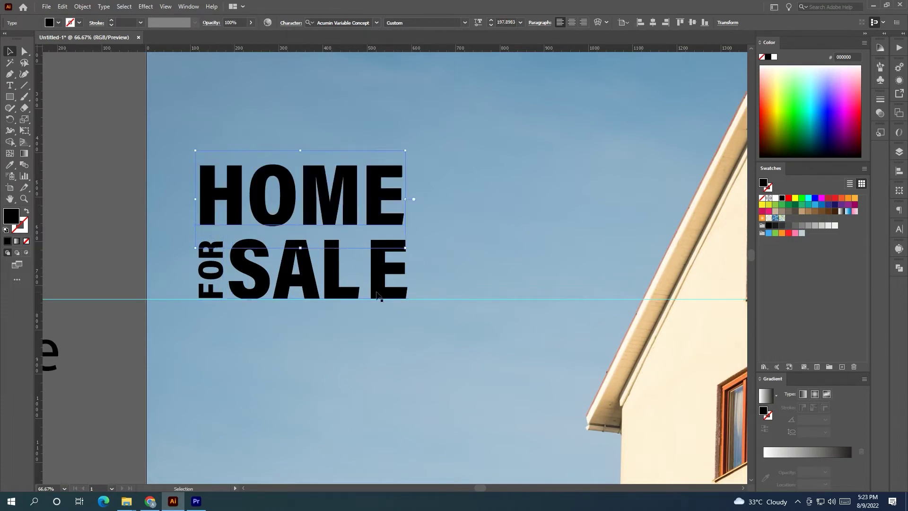
left_click(220, 276)
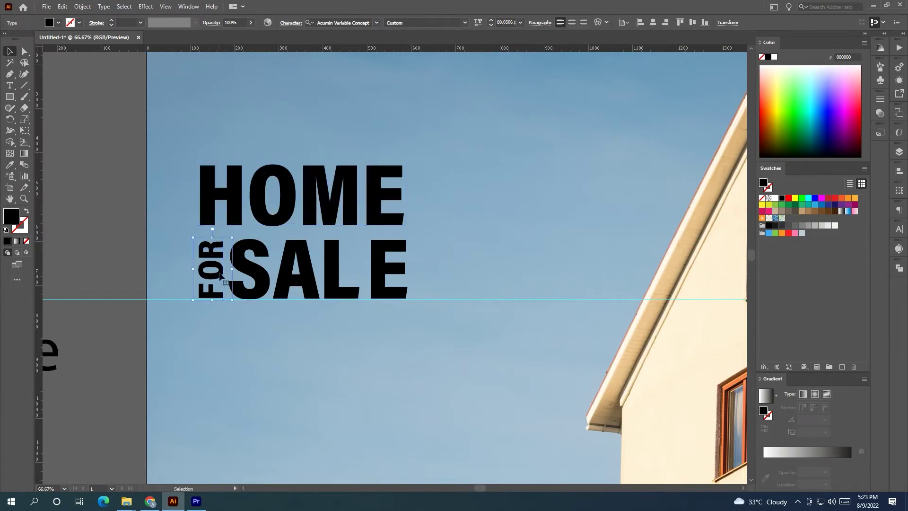
key("ctrl+minus")
key("ctrl+minus")
- Color HOME orange after briefly sampling a blue-grey from the artwork
left_click(285, 245)
left_click(9, 165)
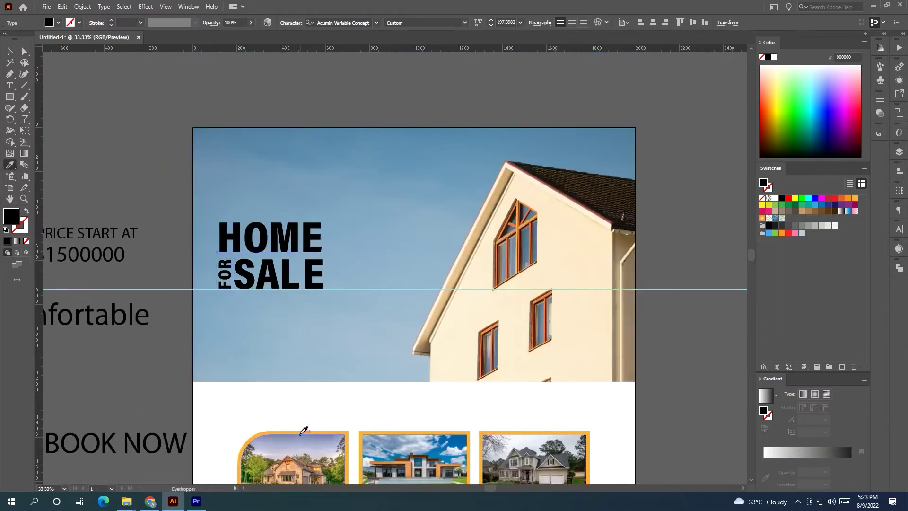
left_click(284, 440)
key("v")
left_click(854, 198)
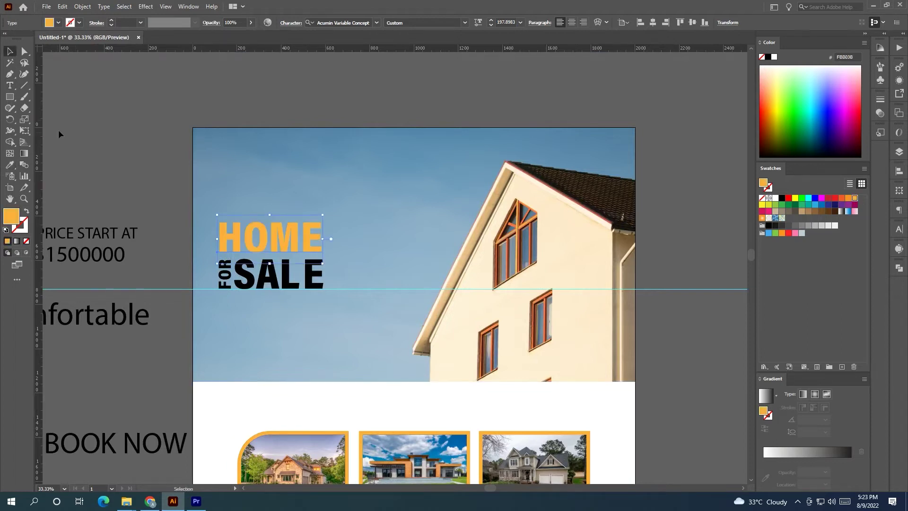
left_click(161, 194)
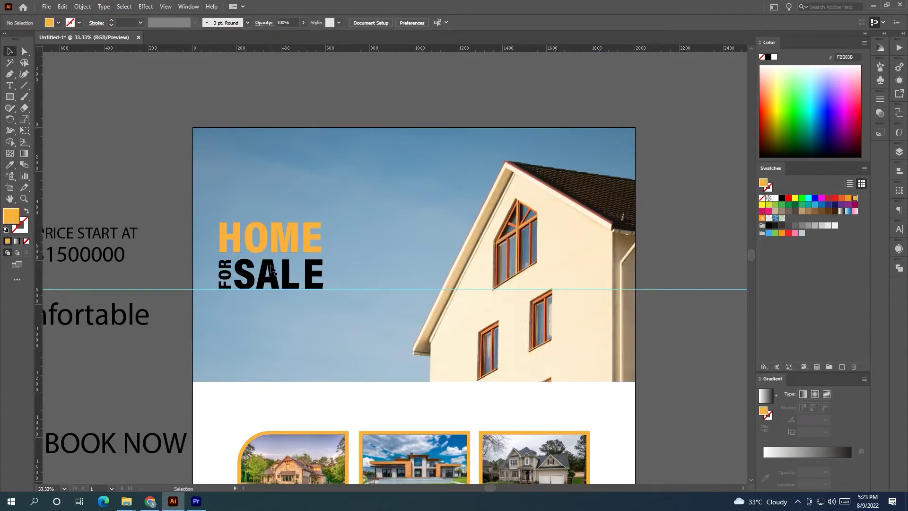
- Make SALE orange to match HOME and turn the vertical FOR white
left_click(225, 279)
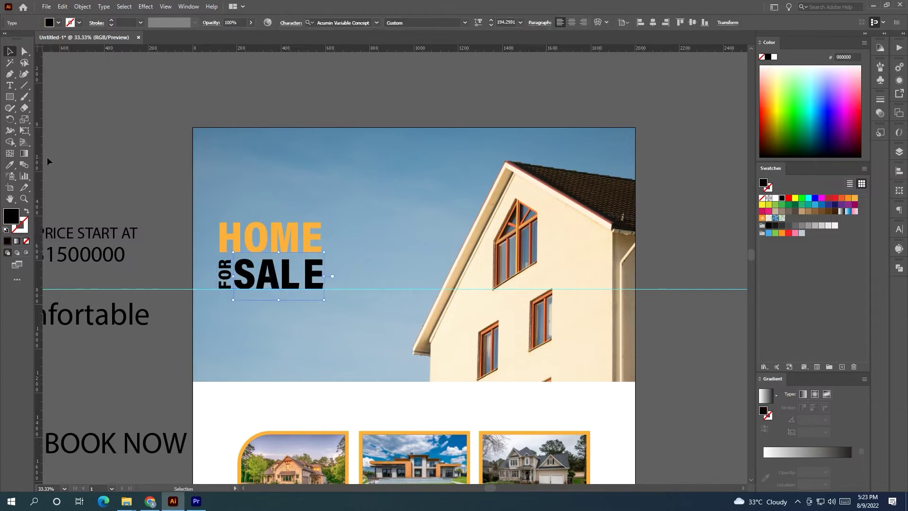
left_click(857, 201)
left_click(693, 170)
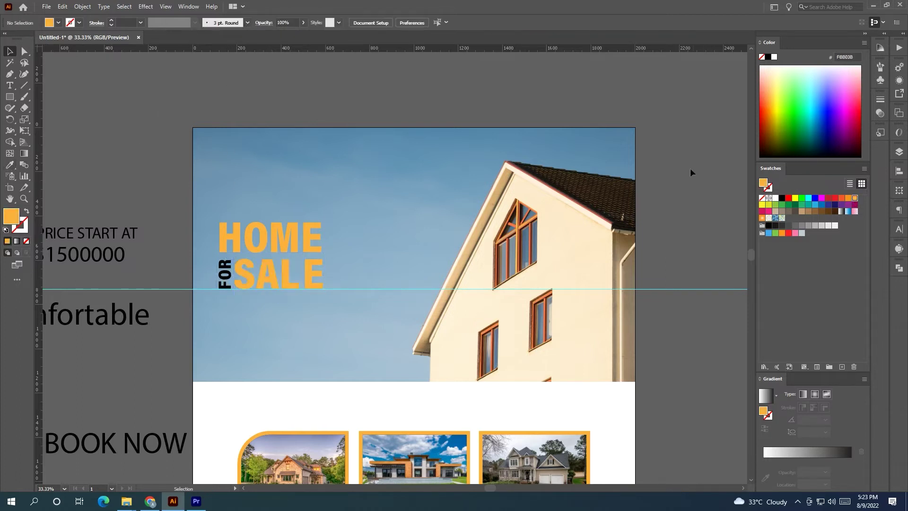
scroll(408, 274, "down", 1)
scroll(402, 273, "down", 2)
left_click(274, 234)
left_click(776, 197)
left_click(649, 203)
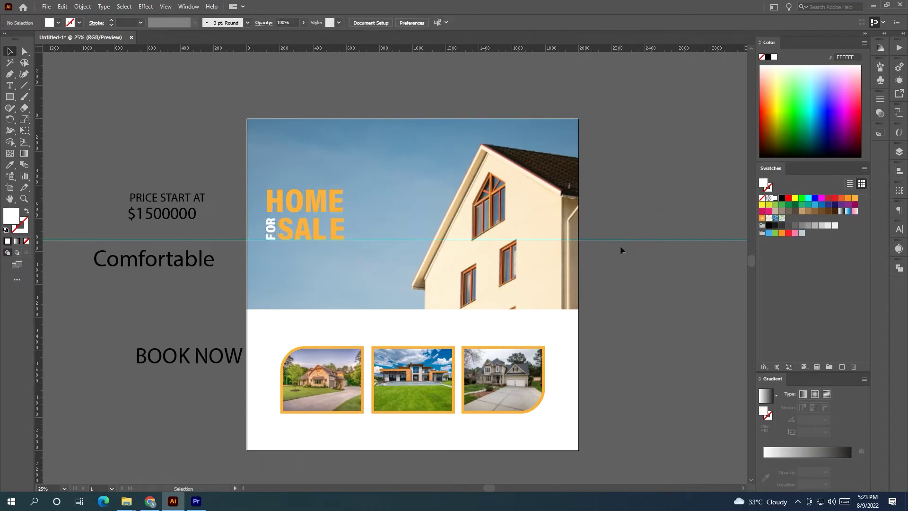
- Draw a white rectangle beside the artboard and round its bottom-left and top-right corners
left_click(9, 97)
left_click_drag(163, 144, 239, 161)
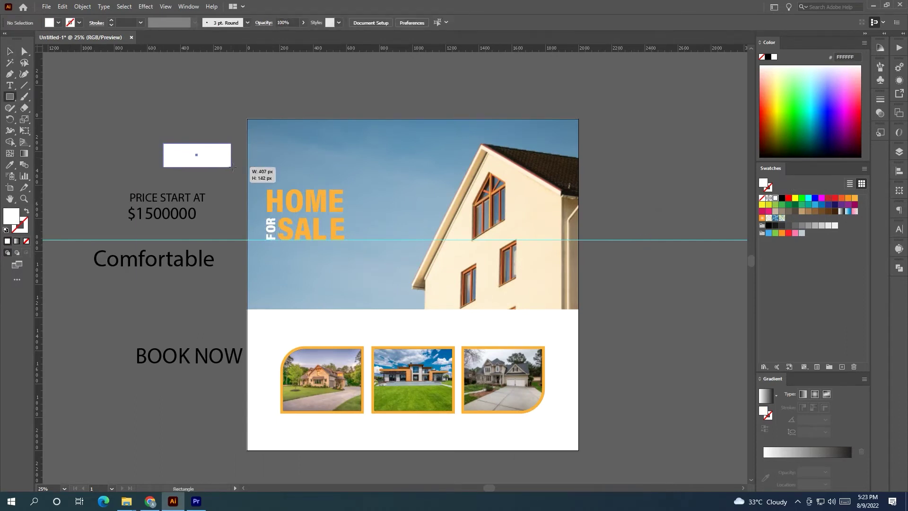
left_click(9, 52)
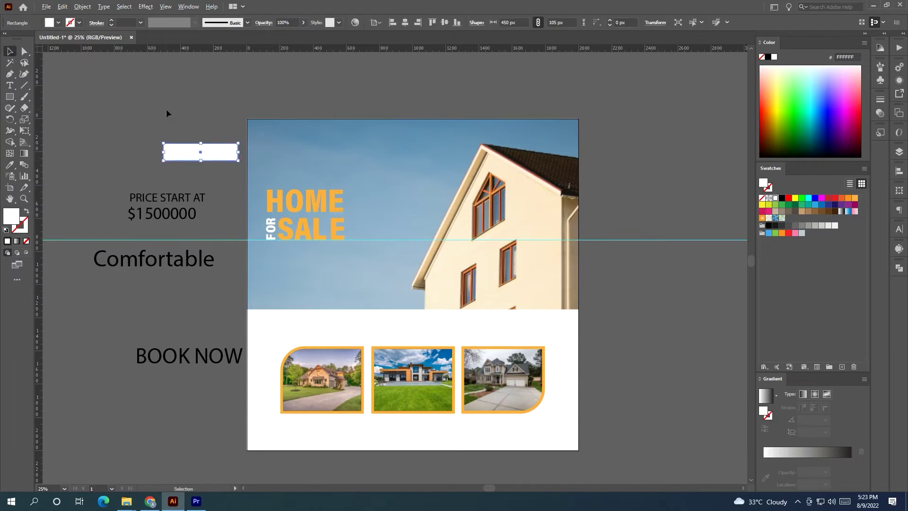
scroll(166, 109, "up", 3, "alt")
left_click(257, 166)
left_click(162, 242)
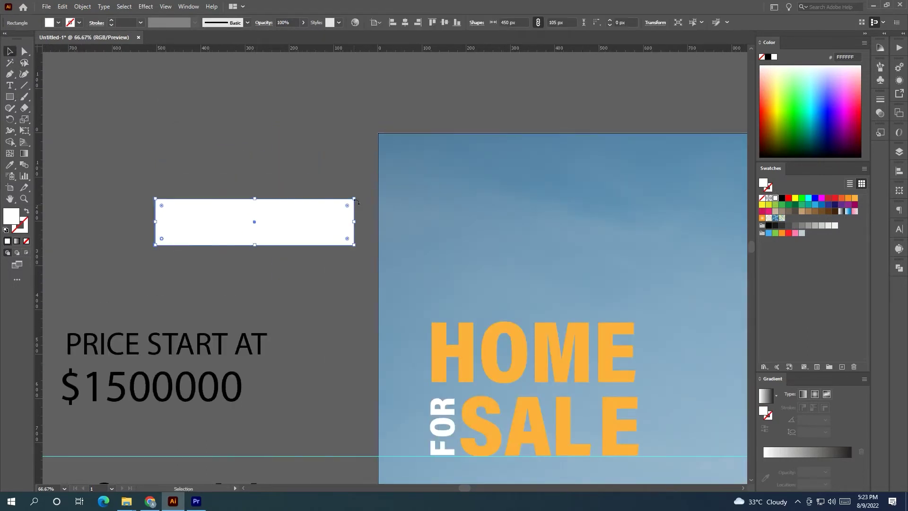
left_click_drag(162, 239, 187, 239)
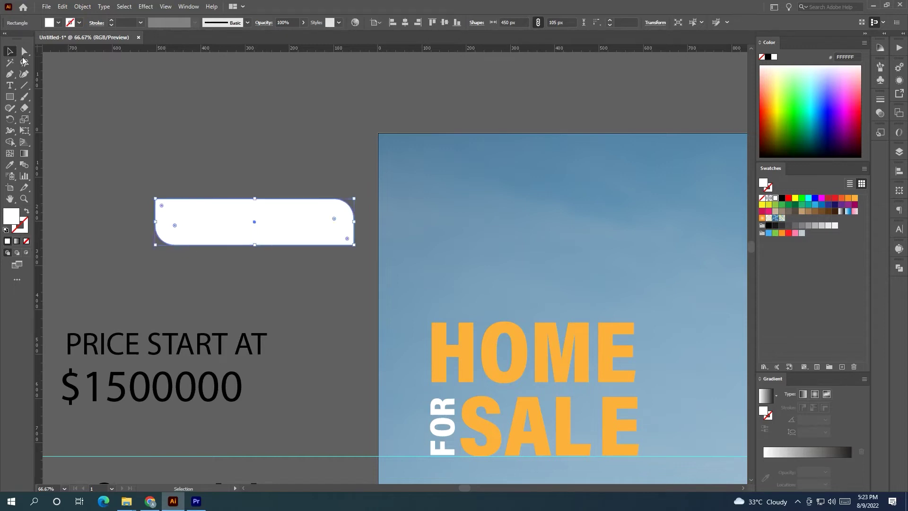
- Move the rounded rectangle onto the poster just below the HOME FOR SALE headline
left_click(338, 162)
scroll(338, 162, "down", 1)
scroll(339, 162, "down", 1)
scroll(338, 162, "down", 2, "alt")
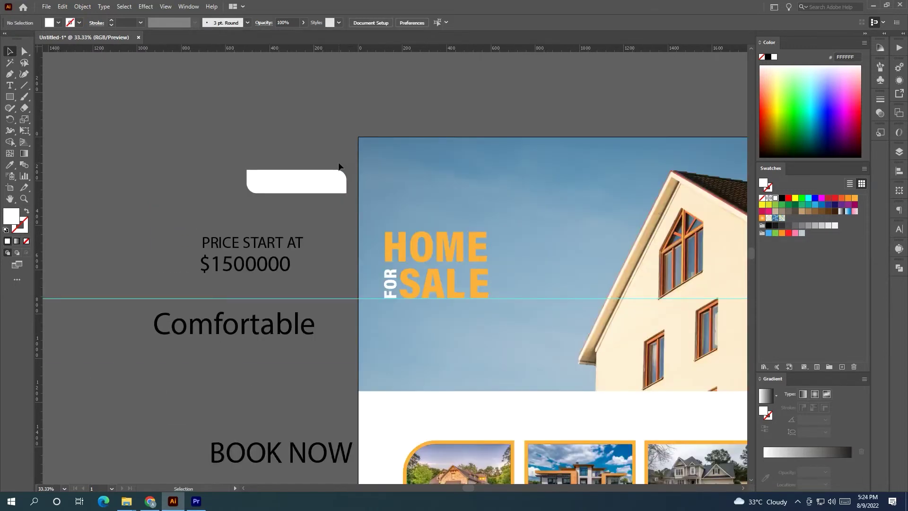
scroll(339, 166, "down", 1, "alt")
scroll(339, 166, "down", 1, "alt")
scroll(339, 165, "up", 2, "alt")
left_click_drag(328, 176, 466, 323)
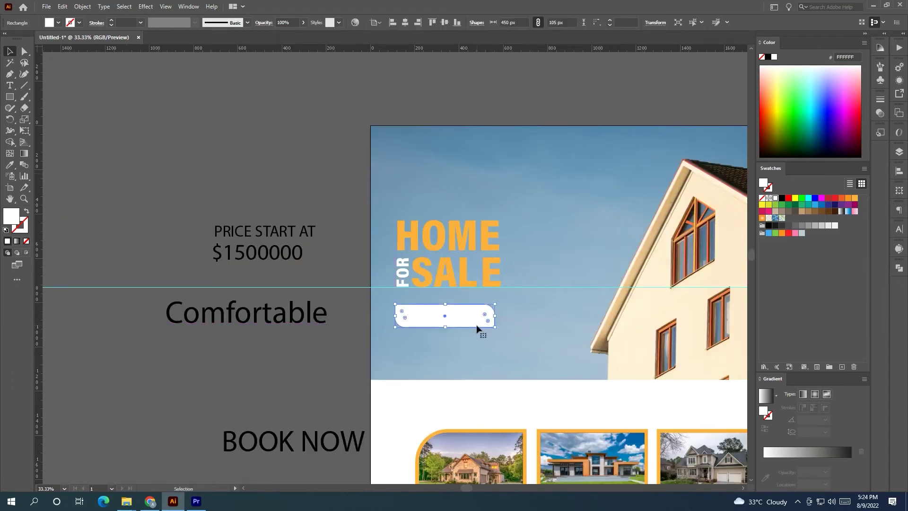
left_click_drag(496, 330, 469, 327)
scroll(280, 321, "down", 2)
- Give BOOK NOW the headline's bold typeface using the Eyedropper
left_click(256, 374)
key("i")
left_click(404, 223)
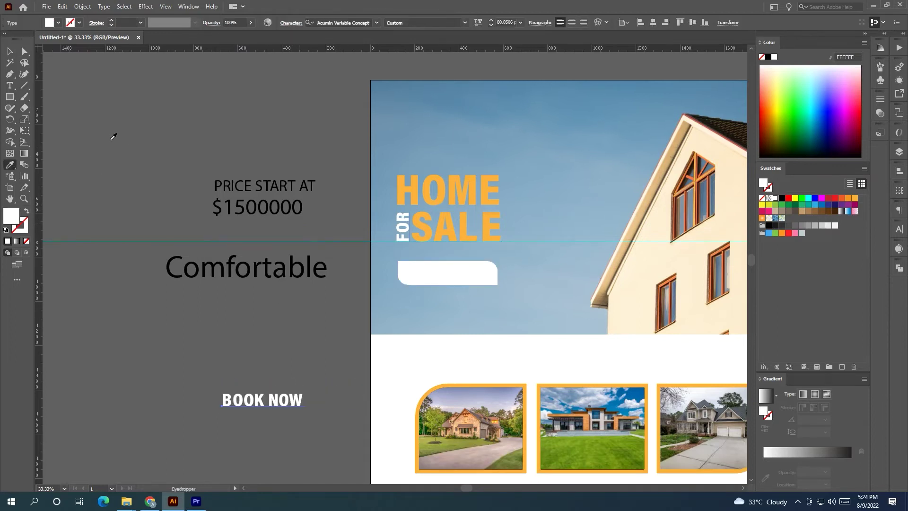
left_click(447, 192)
- Move BOOK NOW onto the rounded rectangle and bring it to the front
left_click(9, 51)
left_click(267, 443)
mouse_move(278, 402)
left_mouse_down()
mouse_move(265, 349)
mouse_move(481, 270)
left_mouse_up()
right_click(264, 349)
left_click(442, 301)
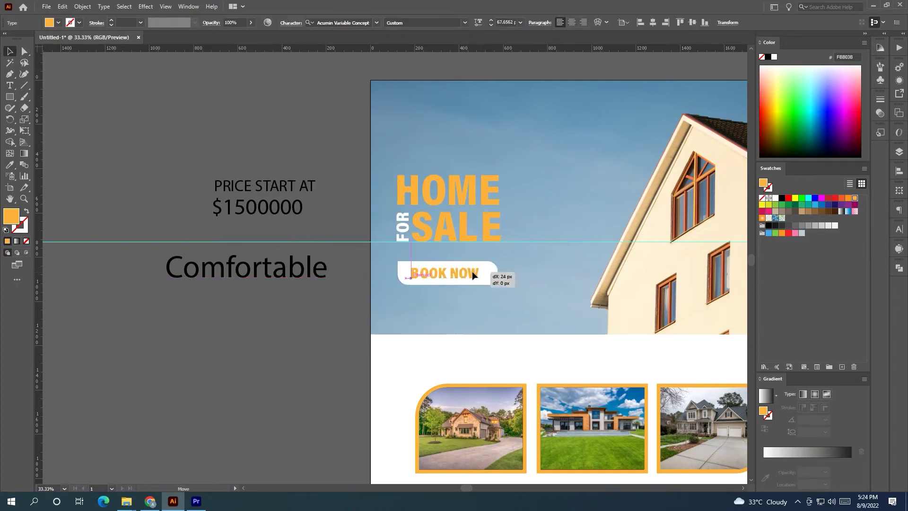
- Fill the button shape orange and make the BOOK NOW text white
left_click(492, 280)
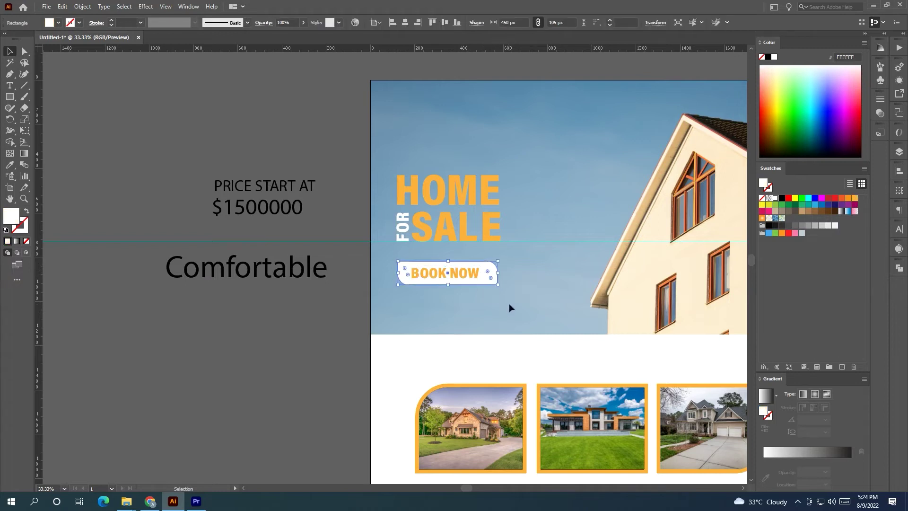
left_click(854, 198)
left_click(448, 270)
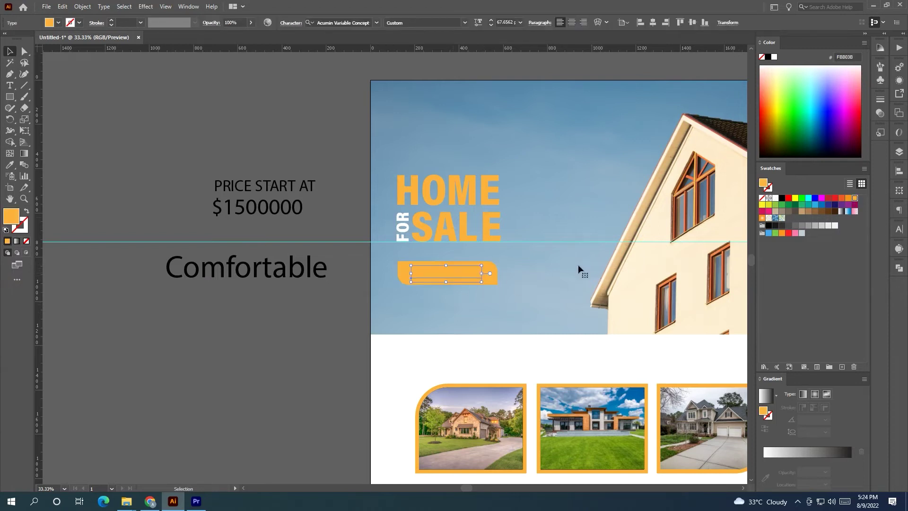
left_click(776, 198)
left_click(290, 345)
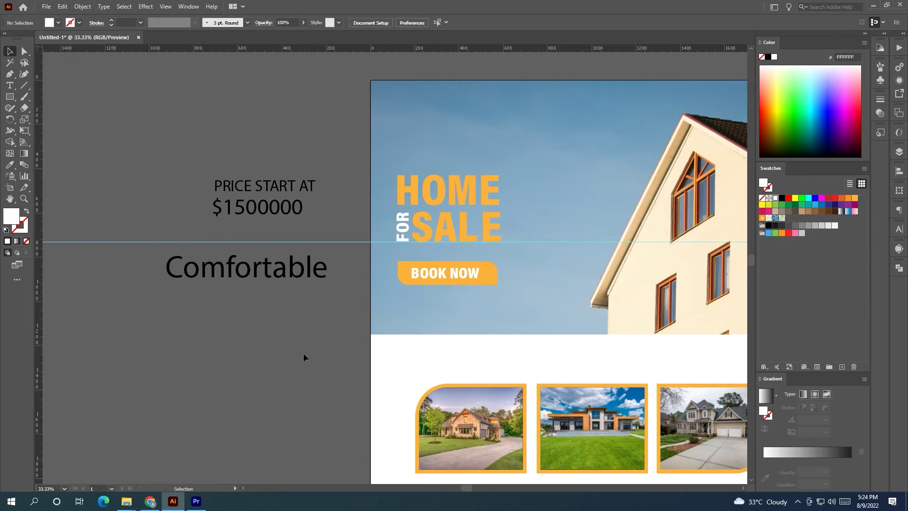
- Centre BOOK NOW horizontally on its orange button and nudge it slightly lower
scroll(304, 357, "down", 1)
scroll(314, 369, "right", 3)
left_click(316, 309)
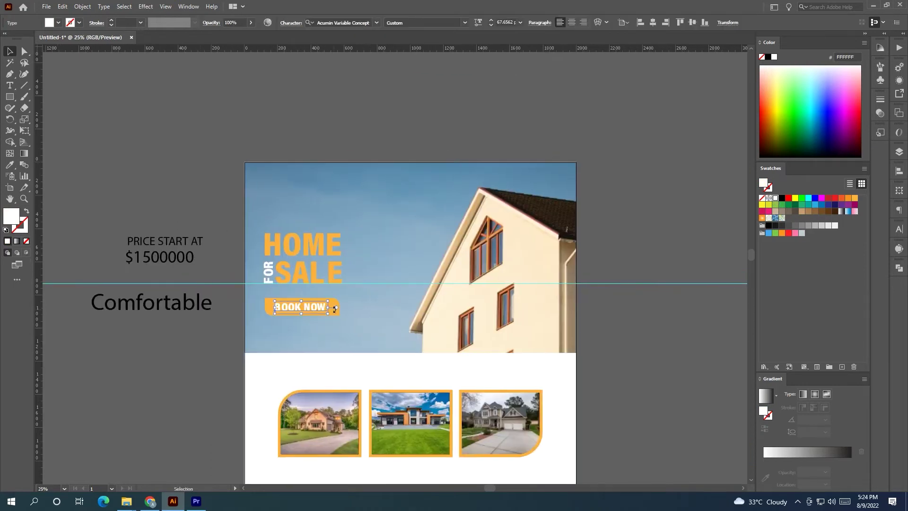
left_click(333, 311, "shift")
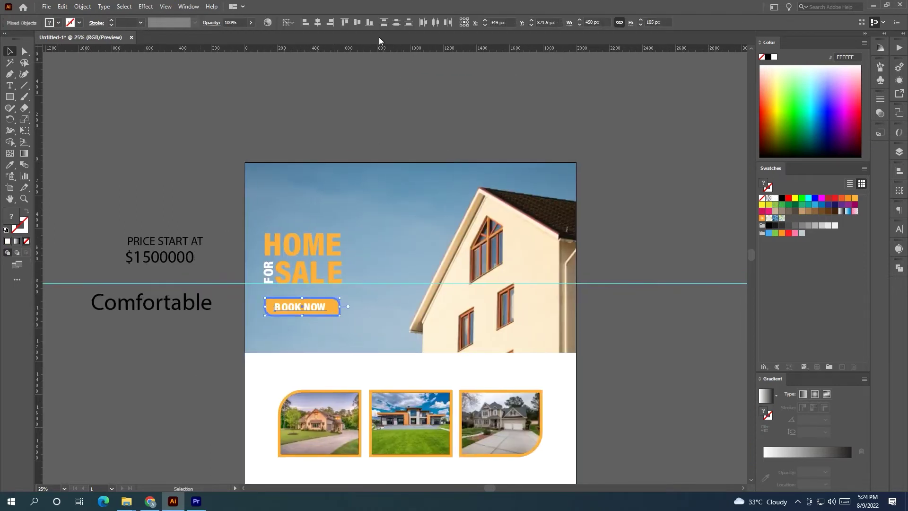
left_click(318, 22)
left_click(367, 178)
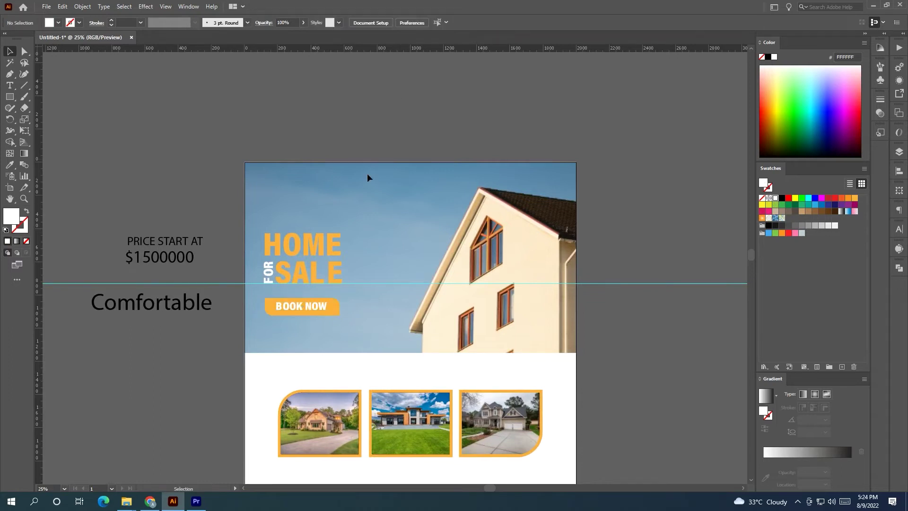
left_click(317, 312)
- Make the SALE text white
left_click(386, 139)
left_click(290, 279)
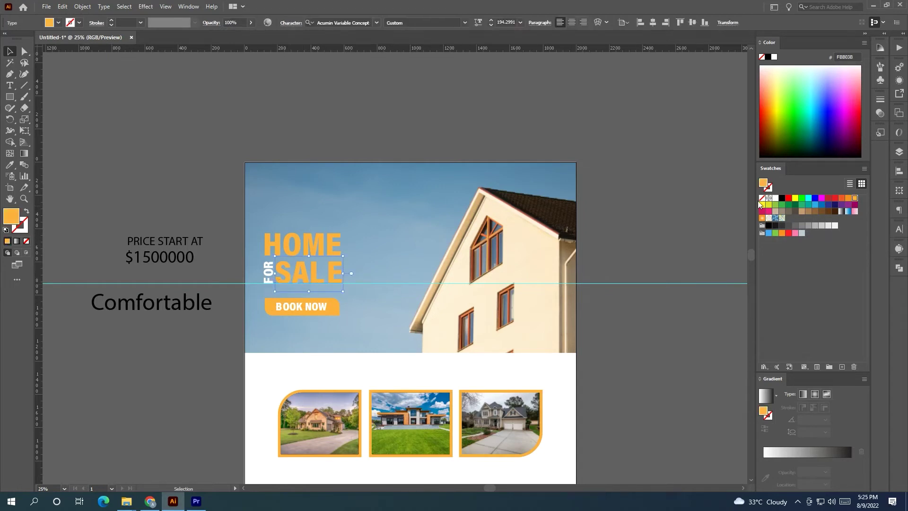
left_click(775, 198)
left_click(683, 213)
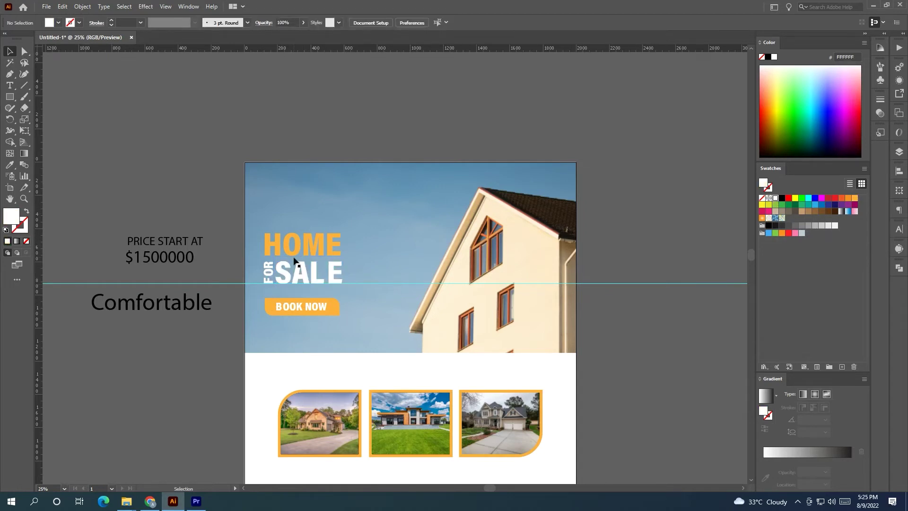
- Set the word Comfortable in Brush Script MT Italic
scroll(172, 247, "up", 1)
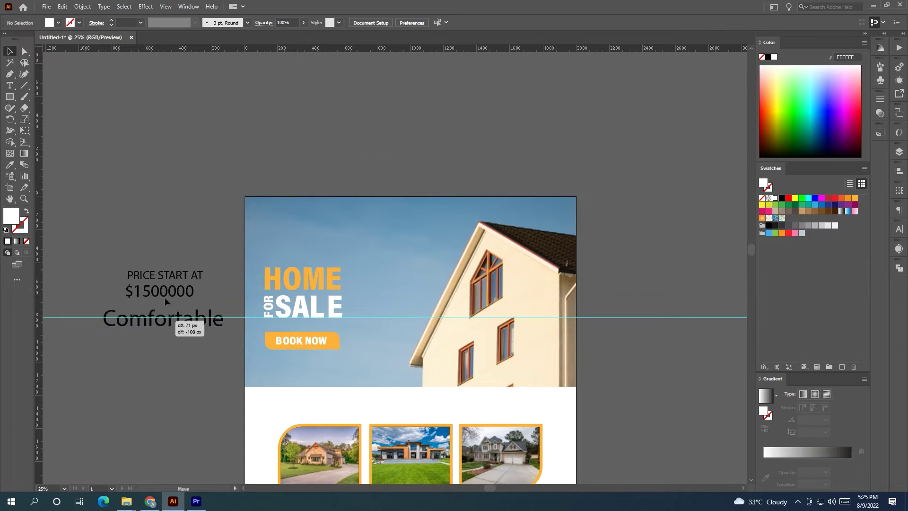
left_click_drag(170, 317, 207, 117)
left_click_drag(373, 131, 432, 148)
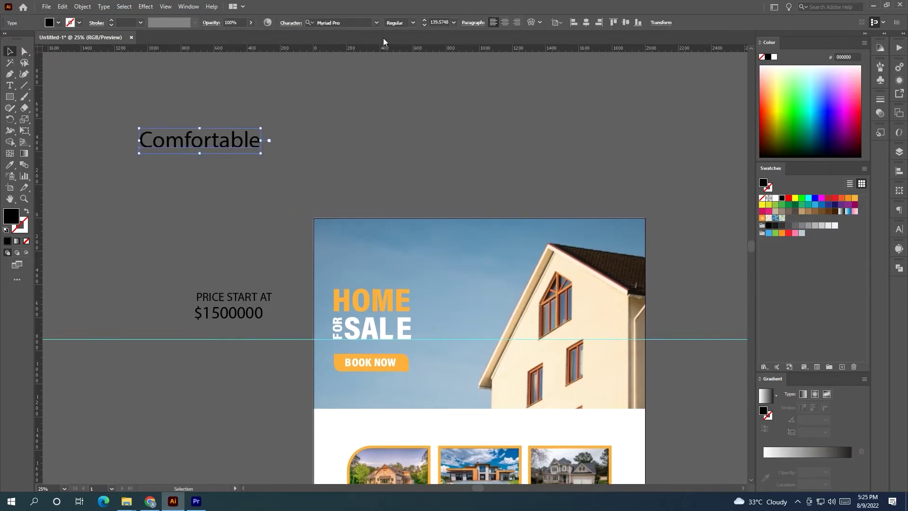
left_click(377, 23)
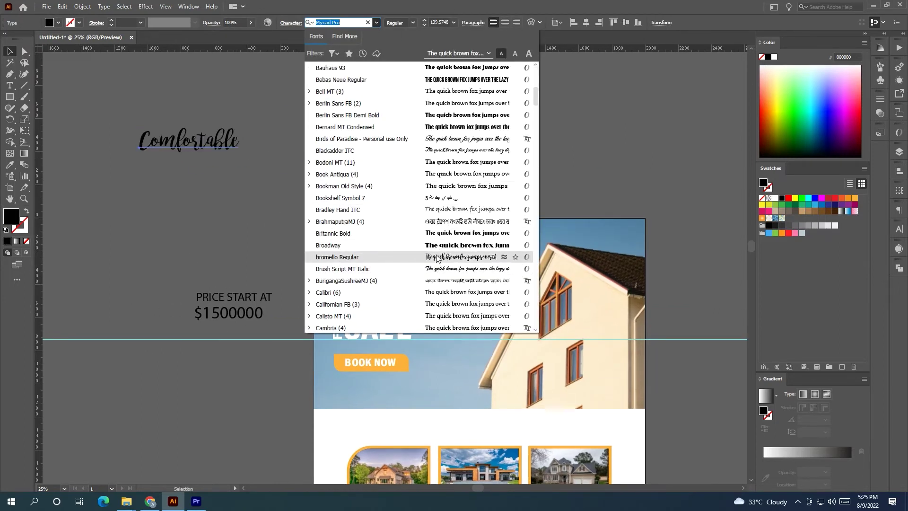
left_click(435, 270)
- Shrink Comfortable to the headline width, place it above HOME, and fill it white
left_click_drag(212, 151, 405, 282)
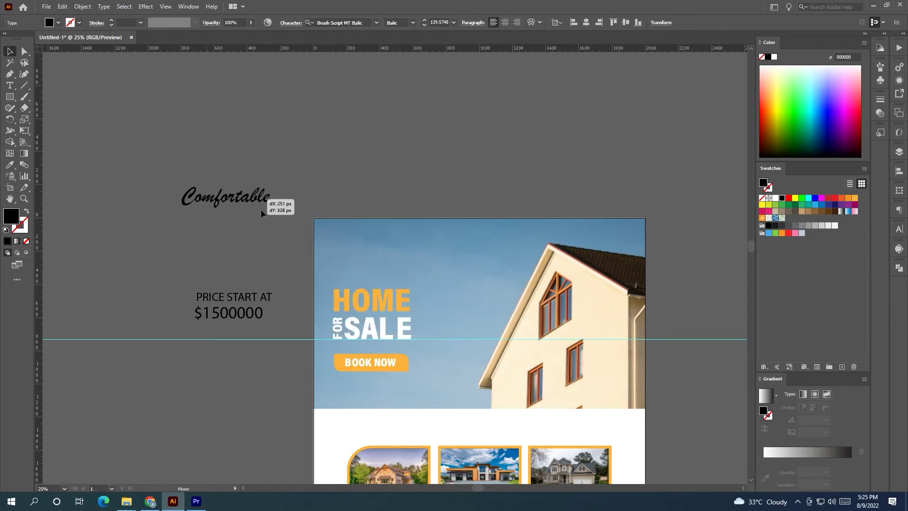
scroll(412, 264, "up", 2)
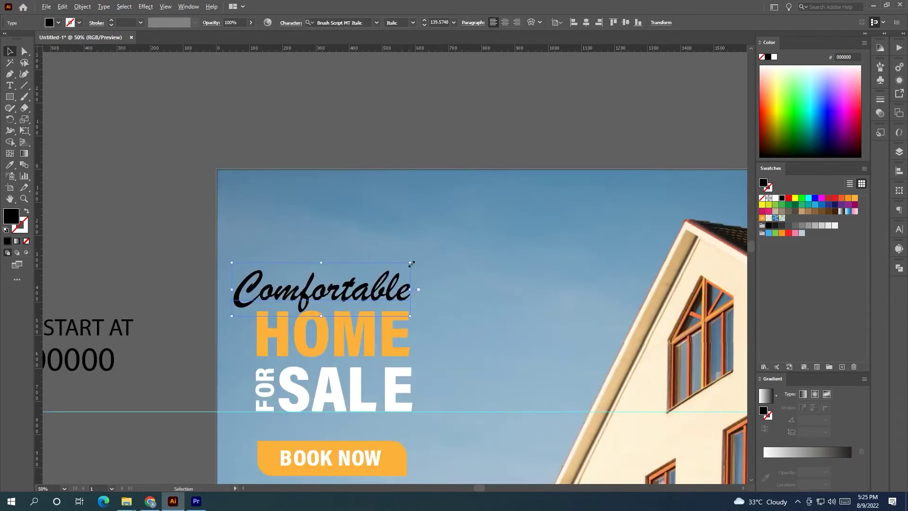
mouse_move(410, 264)
left_mouse_down()
mouse_move(386, 269)
mouse_move(391, 289)
mouse_move(377, 296)
left_mouse_up()
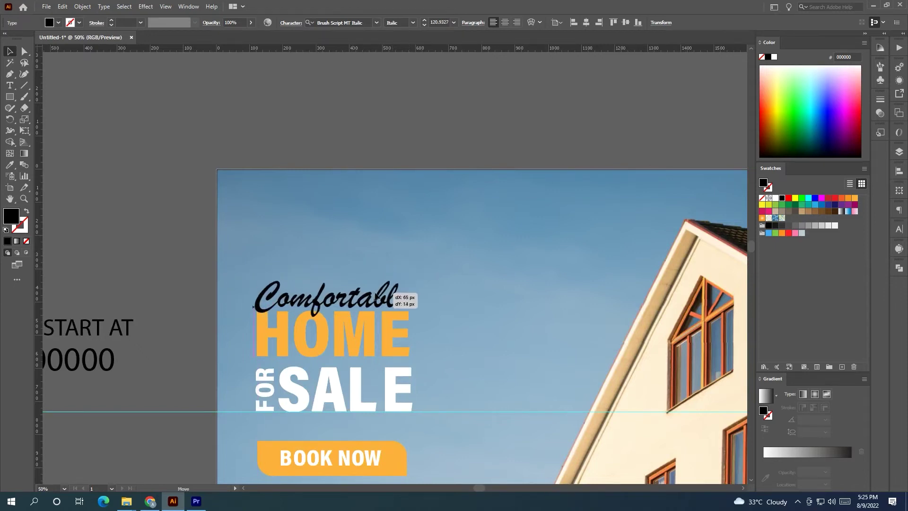
left_click_drag(376, 296, 377, 296)
left_click(776, 199)
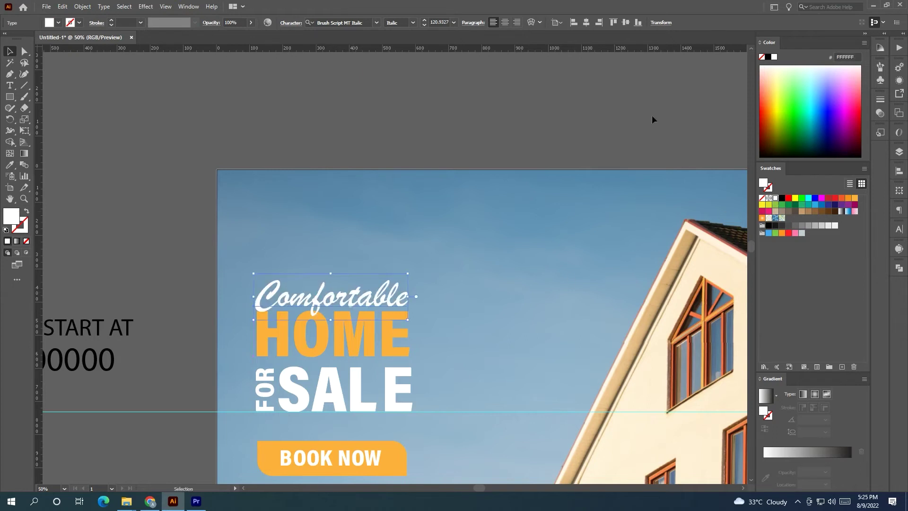
left_click(653, 118)
scroll(472, 157, "down", 3)
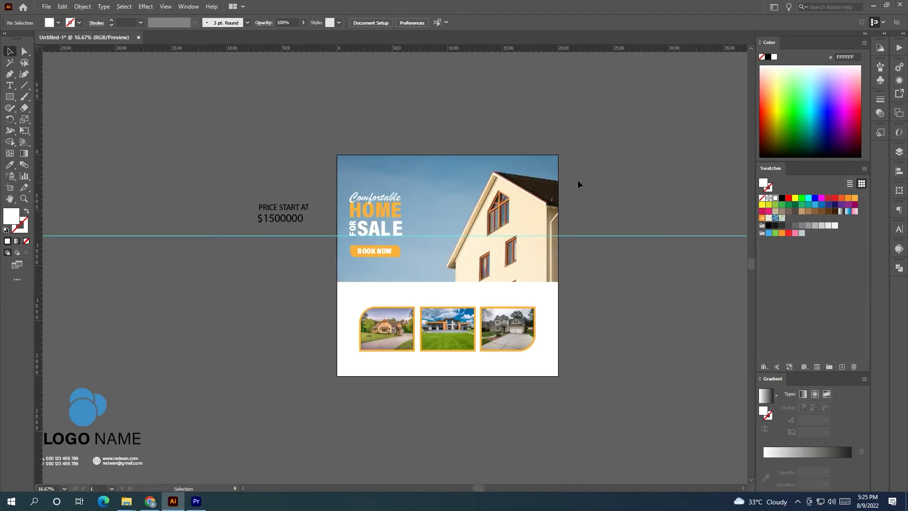
- Move the logo up beside the artboard and shrink it to about half size
scroll(433, 192, "up", 1)
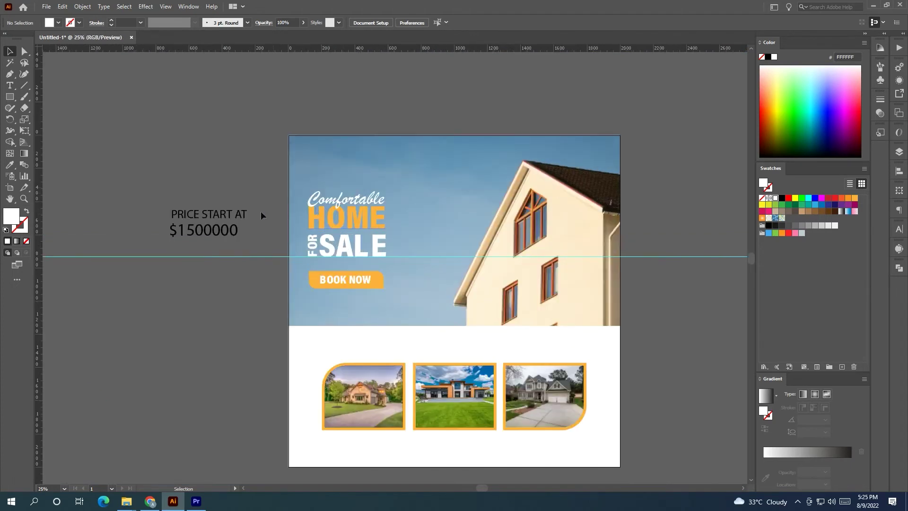
scroll(207, 198, "down", 2)
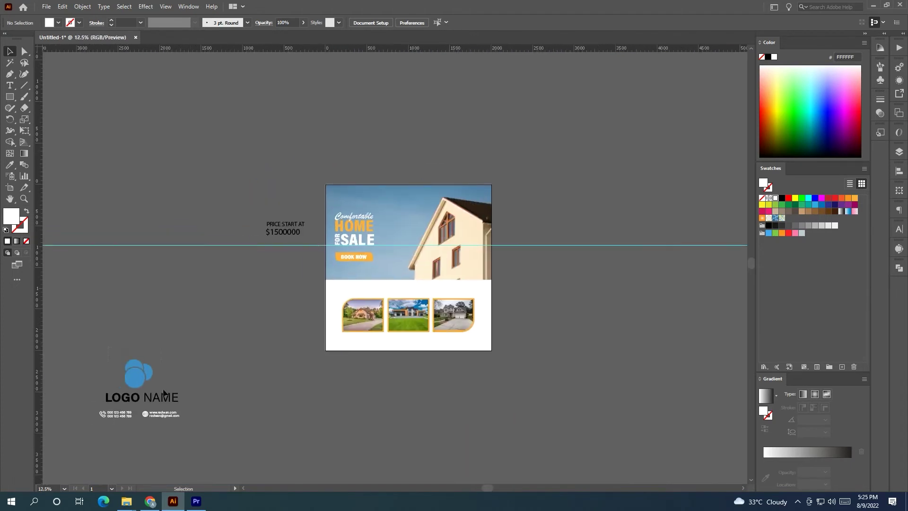
left_click_drag(164, 393, 281, 310)
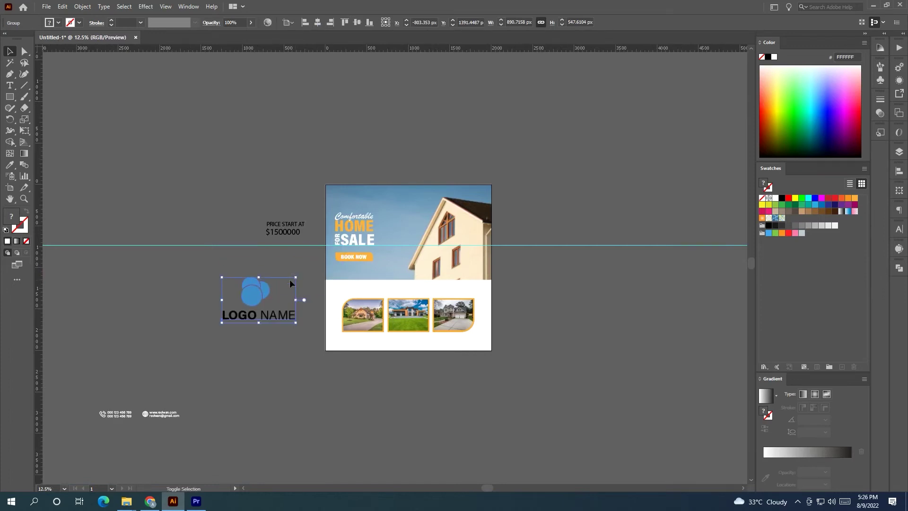
mouse_move(296, 277)
left_mouse_down()
mouse_move(260, 300)
mouse_move(287, 280)
left_mouse_up()
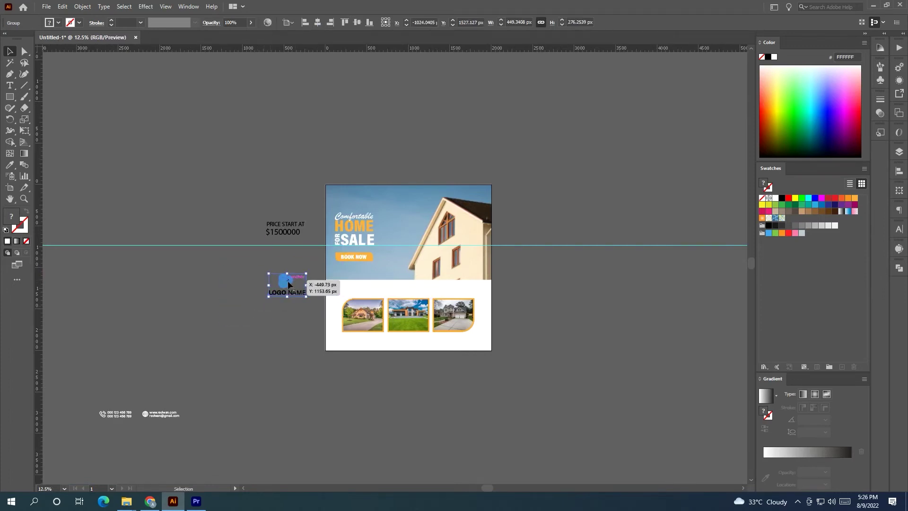
- Ungroup the logo and fill its three circles white
scroll(299, 268, "up", 4)
right_click(255, 304)
left_click(293, 384)
left_click(241, 302)
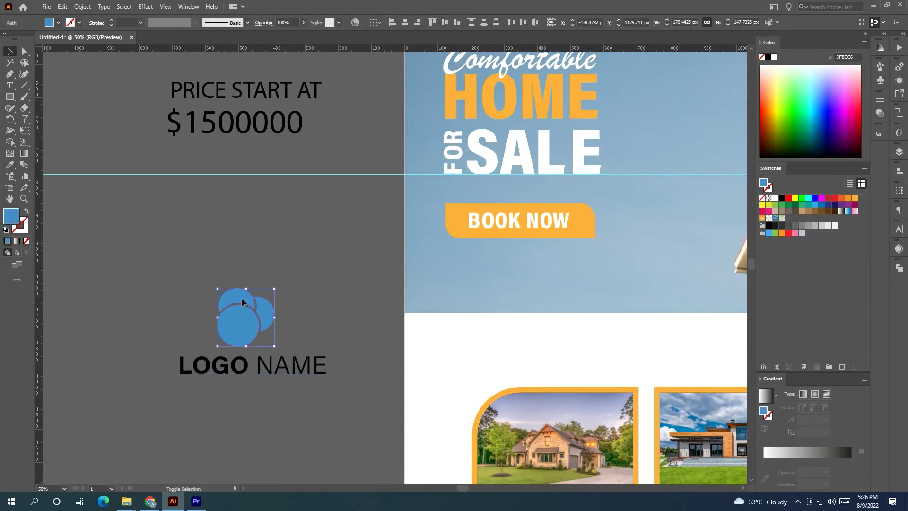
left_click(777, 199)
left_click(313, 267)
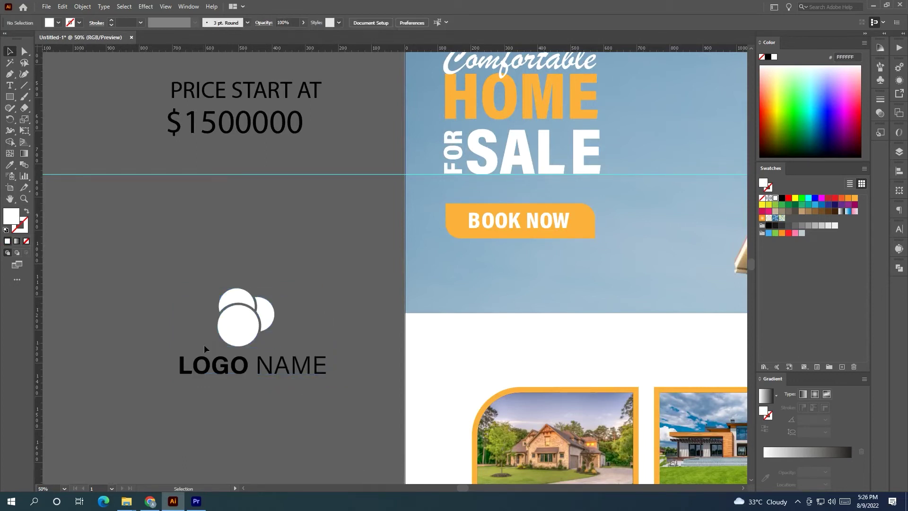
- Make the LOGO NAME text white
left_click(208, 364)
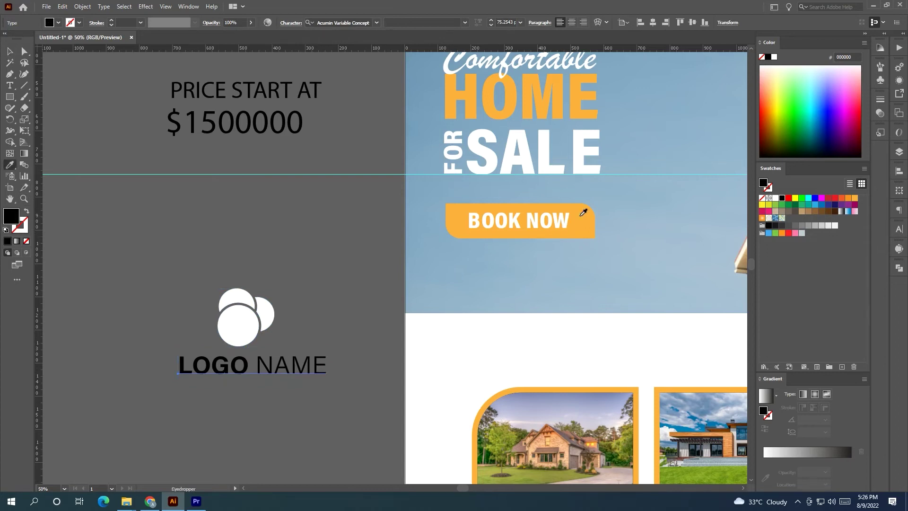
left_click(584, 213)
left_click(10, 52)
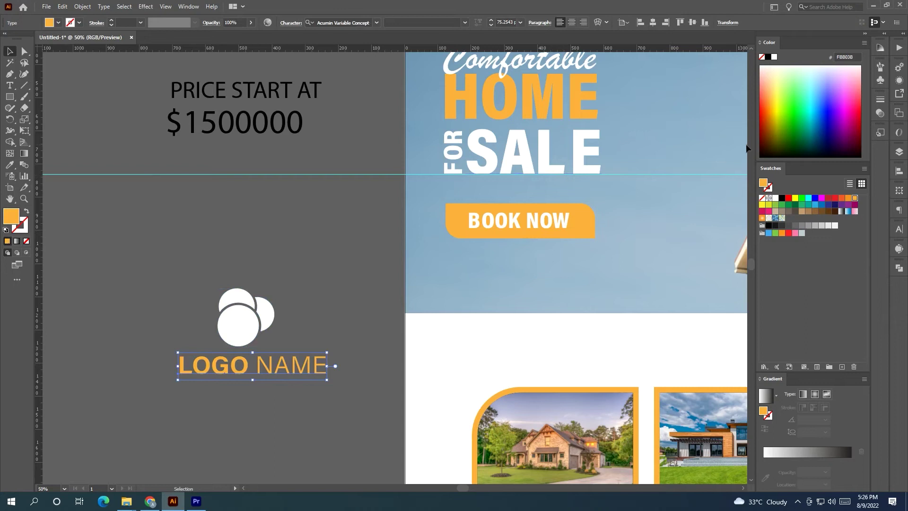
left_click(775, 199)
- Resize the whole logo and place it at the artboard's top-left corner
left_click(253, 365)
scroll(345, 368, "down", 3)
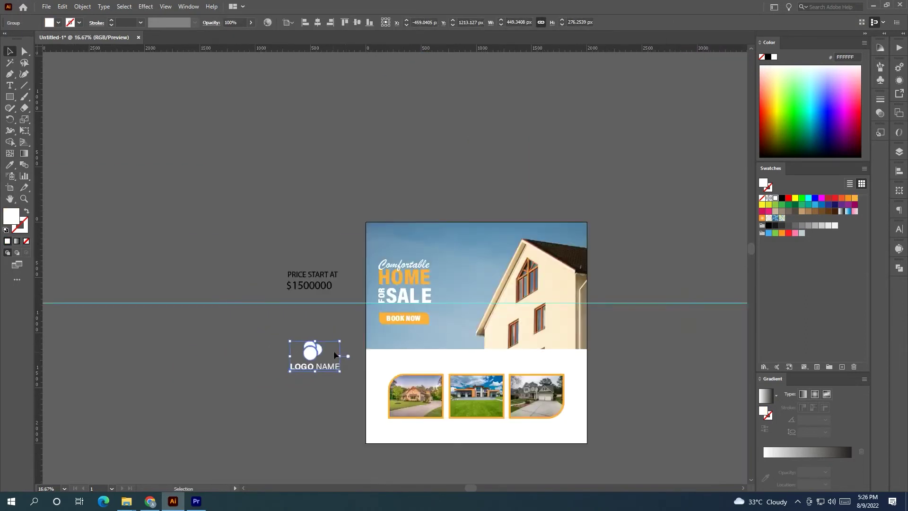
mouse_move(340, 342)
left_mouse_down()
mouse_move(309, 360)
mouse_move(397, 242)
mouse_move(462, 275)
left_mouse_up()
scroll(396, 243, "up", 3)
left_click_drag(408, 244, 377, 230)
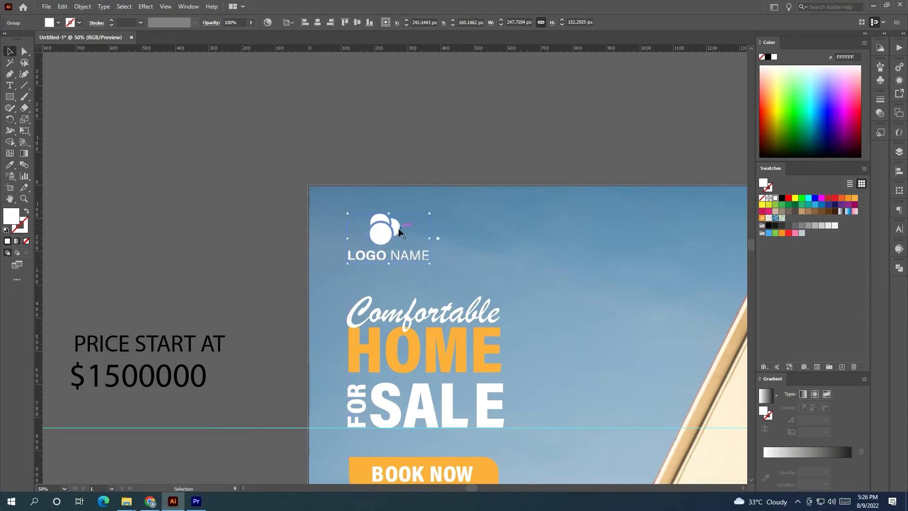
- Draw a 126 px white square in the artboard's top-left corner
key("Down")
key("Down")
key("Down")
key("Down")
key("Down")
key("Down")
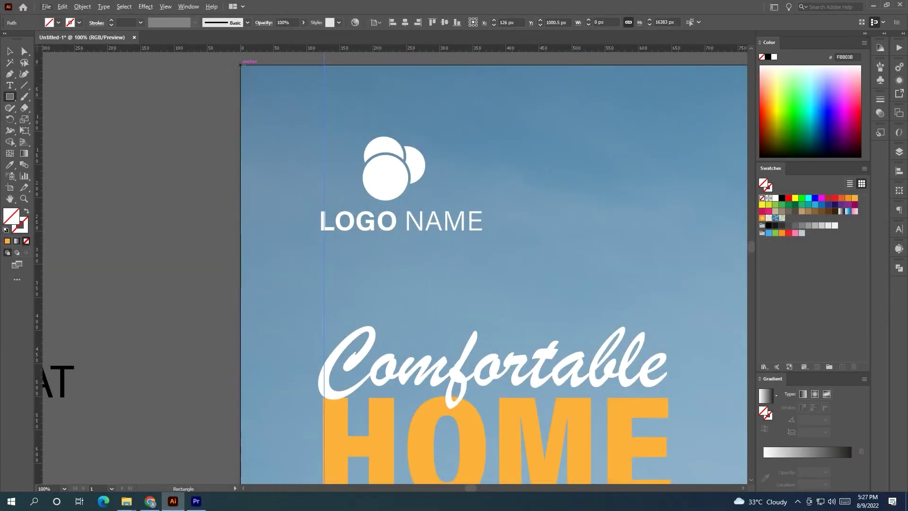
left_click_drag(240, 65, 326, 138)
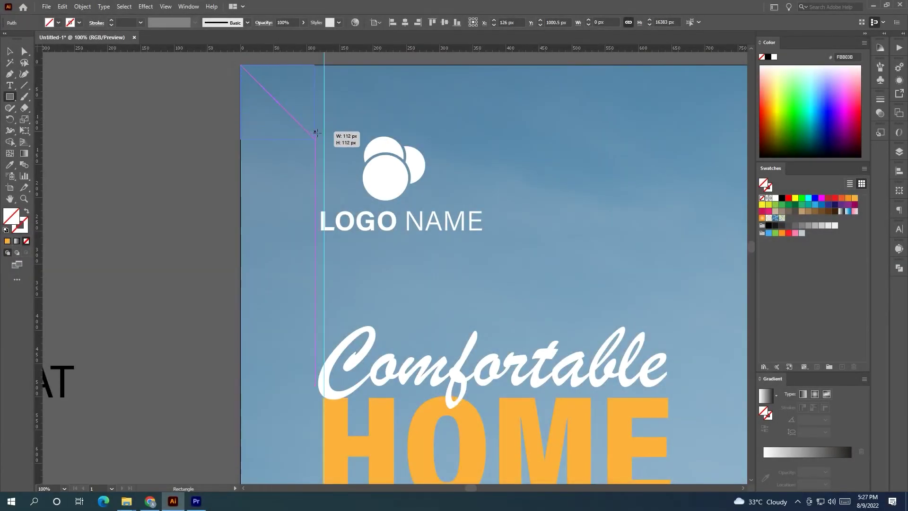
left_click_drag(325, 138, 324, 147)
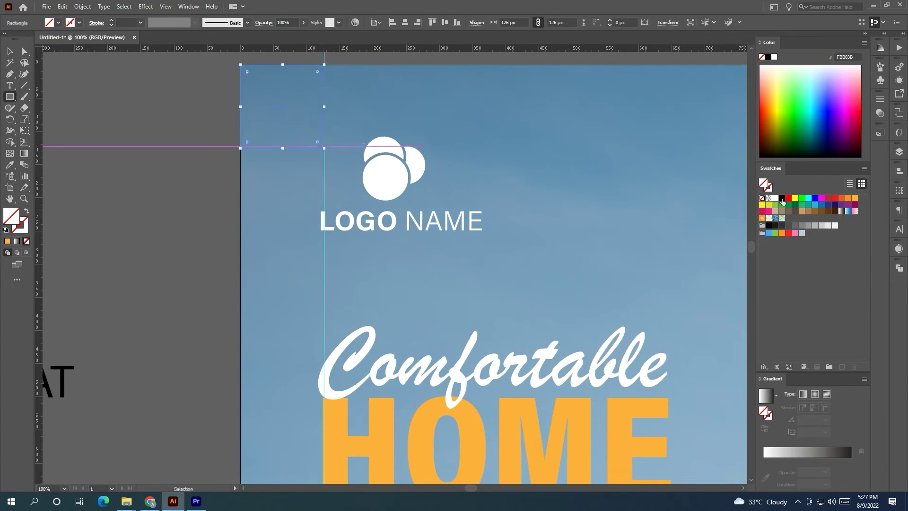
left_click(775, 198)
- Copy the square to the bottom-right corner and fill the copy orange
left_click(9, 51)
left_click(142, 88)
left_click(279, 111)
scroll(286, 114, "down", 3)
scroll(286, 113, "down", 1)
left_click_drag(290, 113, 600, 423)
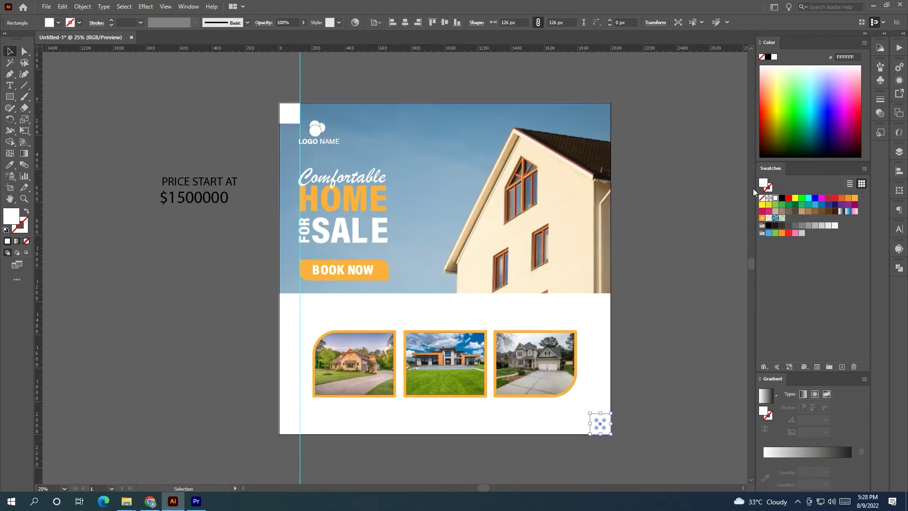
left_click(855, 198)
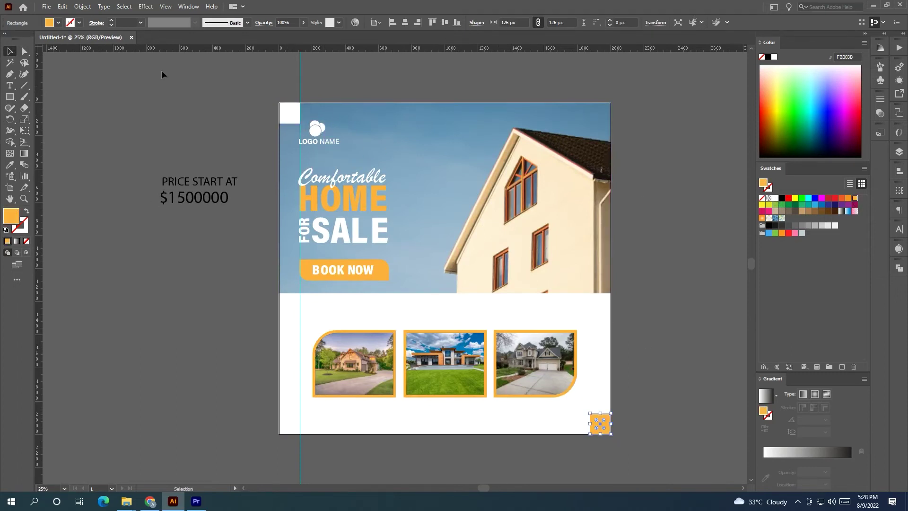
- Add top, right and bottom margin guides, aligning the top guide to the square's edge
left_click_drag(267, 48, 271, 124)
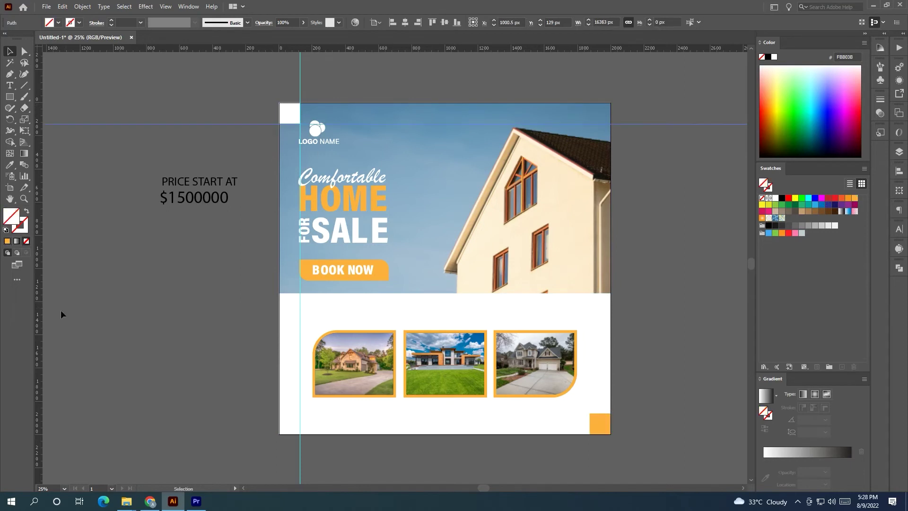
left_click_drag(37, 369, 589, 433)
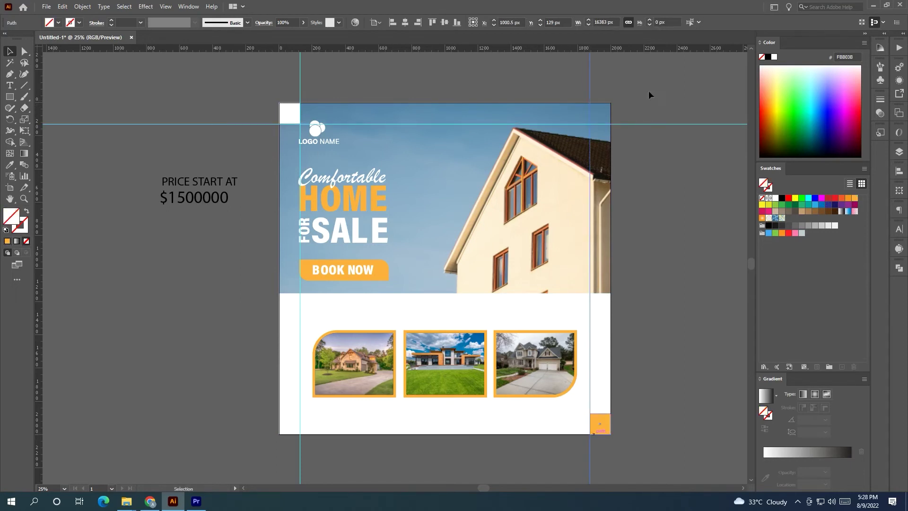
left_click_drag(656, 365, 652, 413)
scroll(283, 116, "up", 6, "alt")
left_click_drag(367, 209, 407, 237)
- Shrink the BOOK NOW button and its label to about 454×106 px
scroll(273, 190, "down", 2, "alt")
scroll(365, 222, "down", 1, "alt")
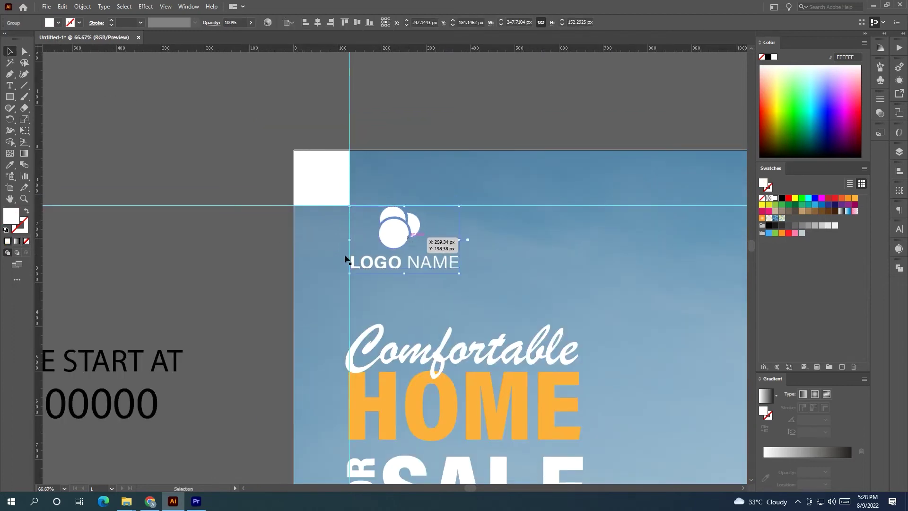
scroll(260, 268, "down", 3, "alt")
left_click(357, 334)
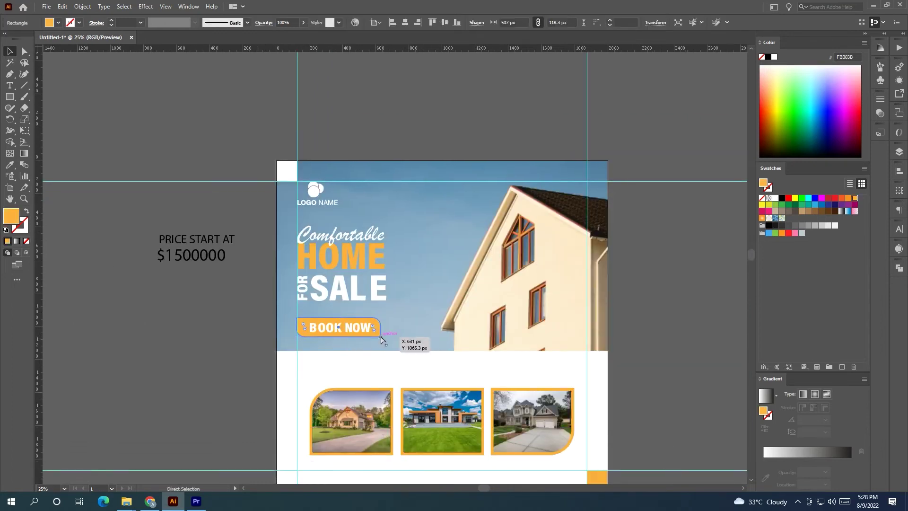
left_click(367, 329, "shift")
left_click_drag(387, 338, 381, 335)
left_click(382, 336)
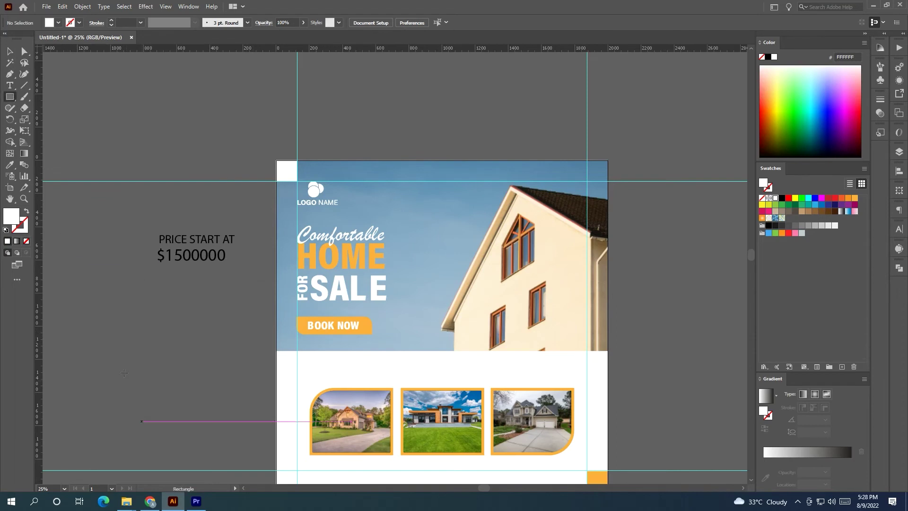
- Draw a fully rounded pill beside the artboard, filled orange at 71% opacity
left_click_drag(117, 348, 242, 378)
left_click(9, 52)
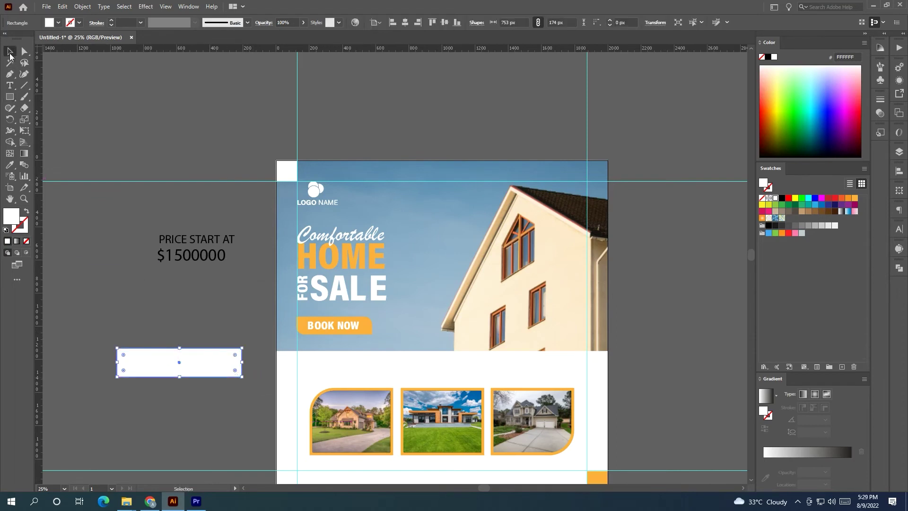
left_click_drag(124, 355, 219, 368)
left_click(855, 198)
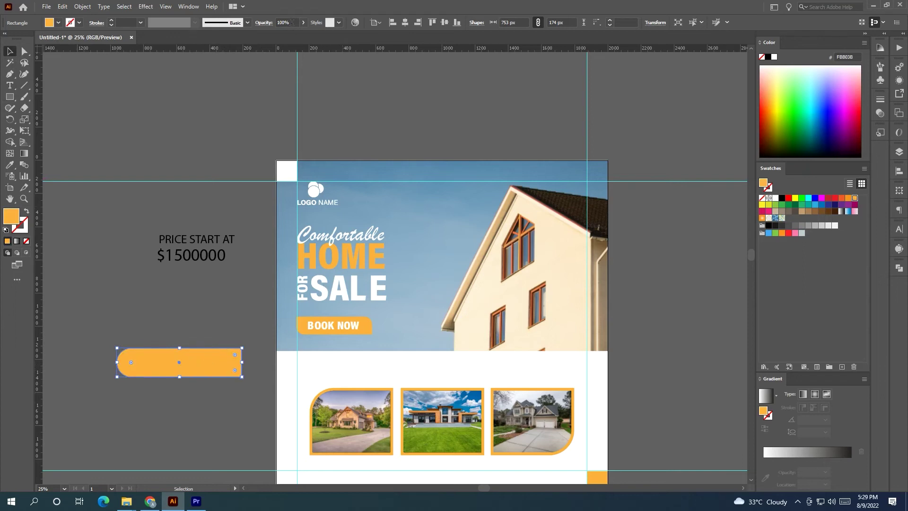
type("71")
key("Return")
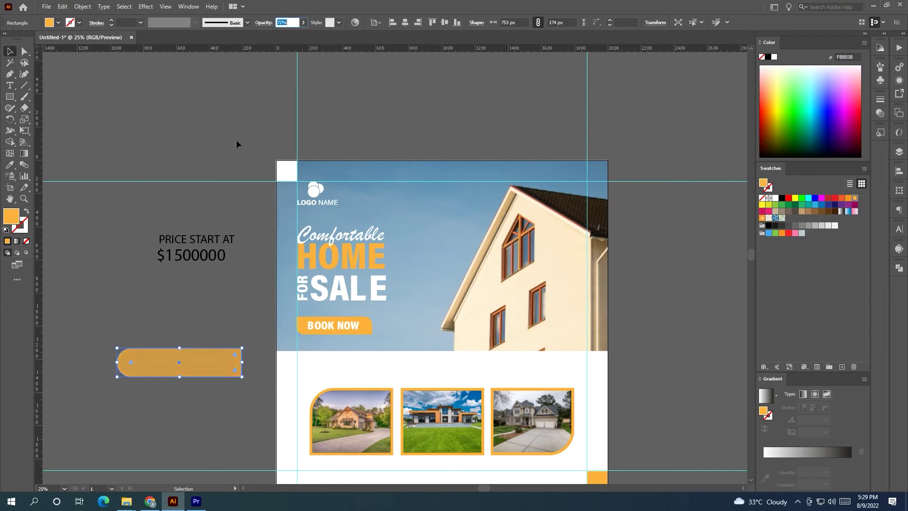
left_click(237, 144)
- Bring the PRICE START AT and $1500000 texts in front of the pill
left_click_drag(193, 242, 175, 329)
right_click(174, 329)
left_click(149, 257)
mouse_move(150, 257)
left_mouse_down()
mouse_move(191, 325)
mouse_move(183, 359)
left_mouse_up()
right_click(190, 326)
left_click(370, 277)
- Position both price lines, PRICE START AT and $1500000, on the orange pill
left_click(195, 303)
left_click_drag(206, 260, 185, 330)
mouse_move(183, 359)
left_mouse_down()
mouse_move(179, 313)
mouse_move(185, 333)
mouse_move(171, 323)
mouse_move(179, 370)
mouse_move(194, 310)
mouse_move(180, 359)
left_mouse_up()
left_click(170, 324)
left_click(175, 308, "shift")
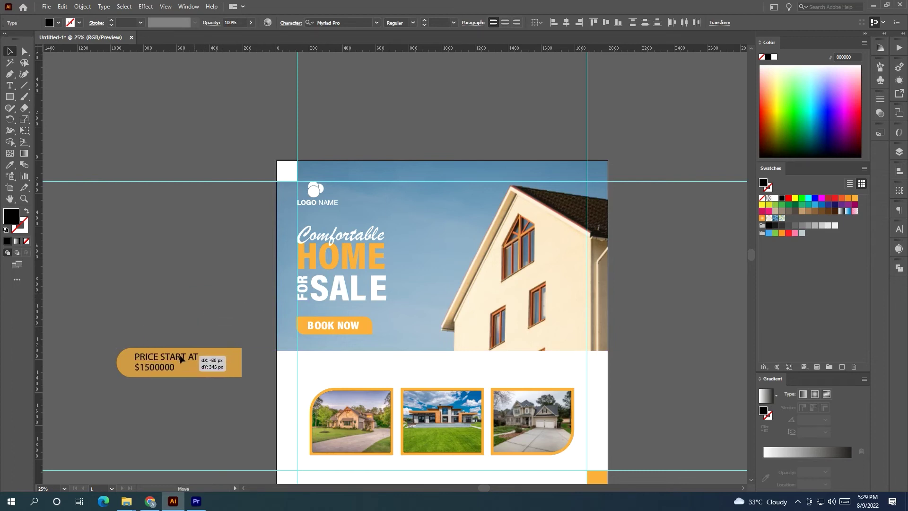
left_click_drag(180, 358, 181, 359)
- Narrow the pill to fit the text and move the price tag to the artboard's right edge
left_click(229, 349)
left_click_drag(241, 364, 219, 371)
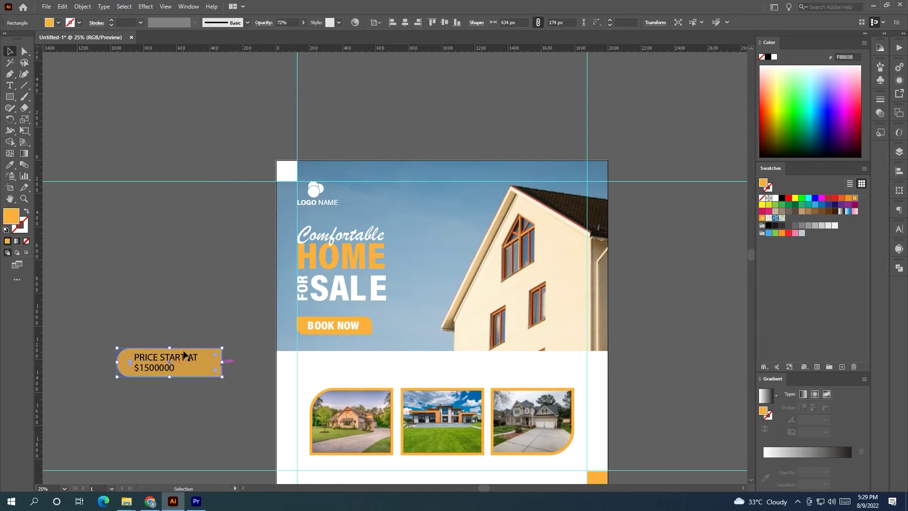
left_click_drag(145, 323, 204, 376)
left_click(187, 363)
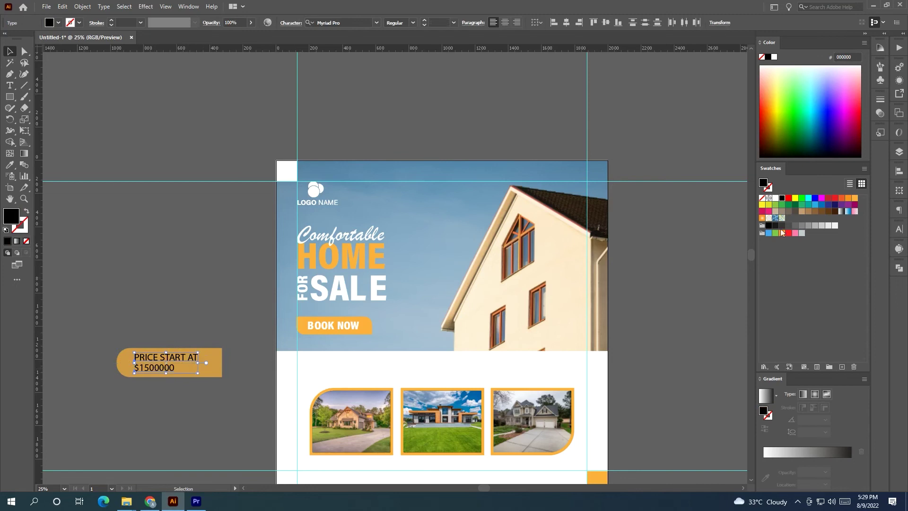
left_click(202, 372, "shift")
mouse_move(202, 372)
left_mouse_down()
mouse_move(606, 341)
mouse_move(597, 346)
left_mouse_up()
left_click(855, 197)
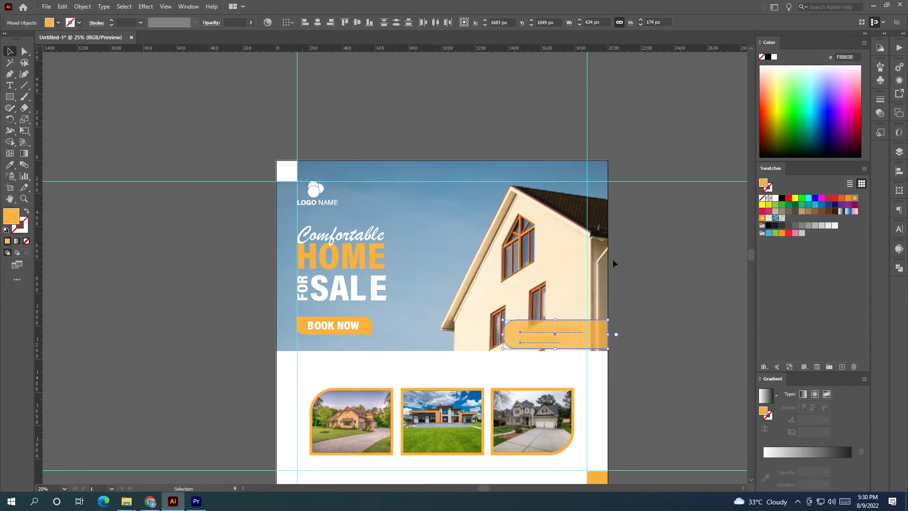
- Undo the orange colour on the price text and adjust the pill's opacity
key("ctrl+z")
left_click(591, 343)
left_click(287, 22)
scroll(286, 22, "up", 20)
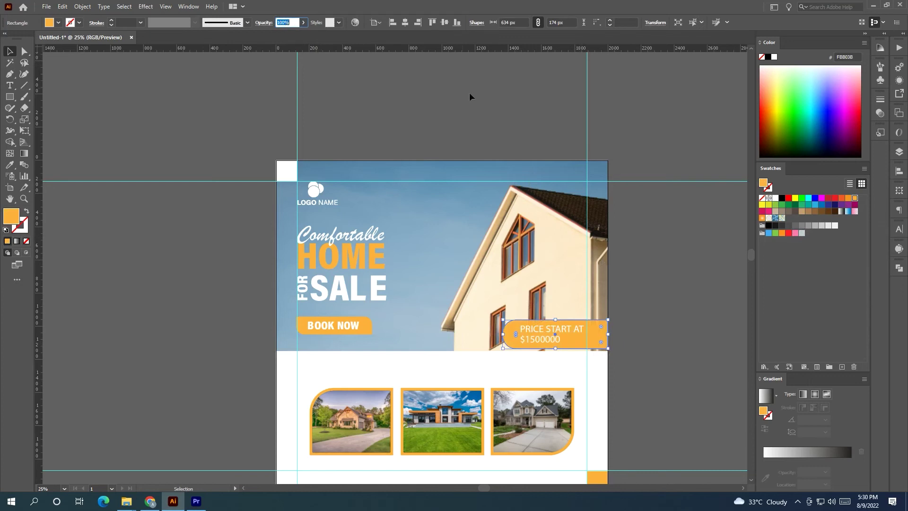
left_click(599, 311)
key("ctrl+plus")
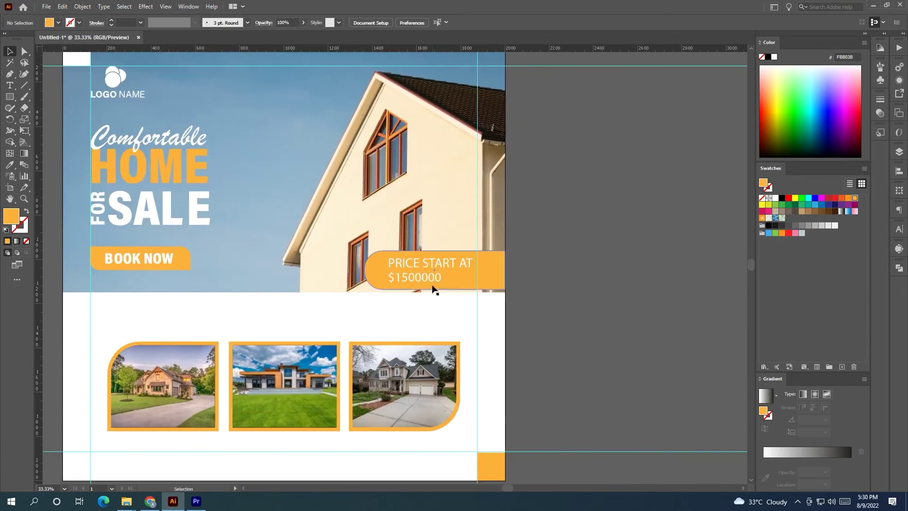
- Give PRICE START AT the HOME headline style, shrink it to fit the tag, and make it white
left_click(445, 266)
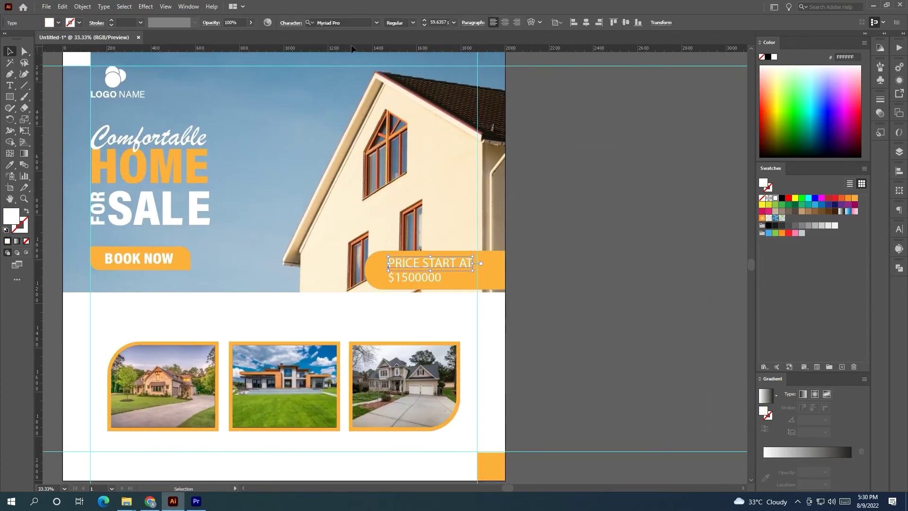
left_click(6, 166)
left_click(179, 170)
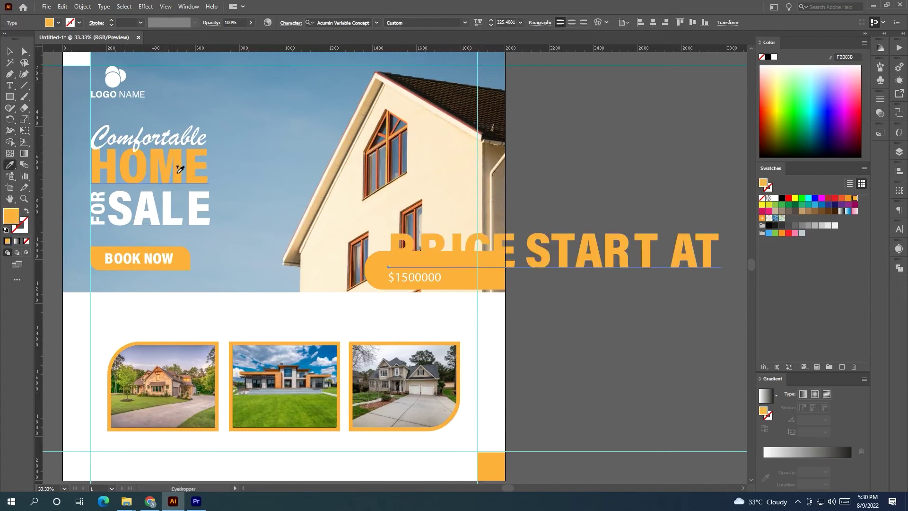
left_click(15, 52)
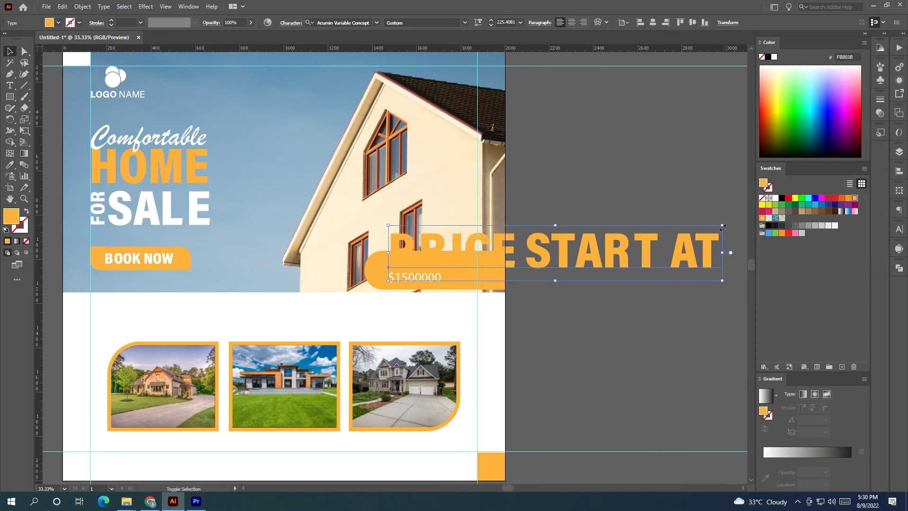
mouse_move(722, 227)
left_mouse_down()
mouse_move(468, 268)
mouse_move(436, 262)
mouse_move(436, 276)
mouse_move(461, 264)
left_mouse_up()
left_click(775, 197)
- Apply the same bold font to $1500000 and nudge it down under PRICE START AT
left_click(430, 281)
left_click(10, 166)
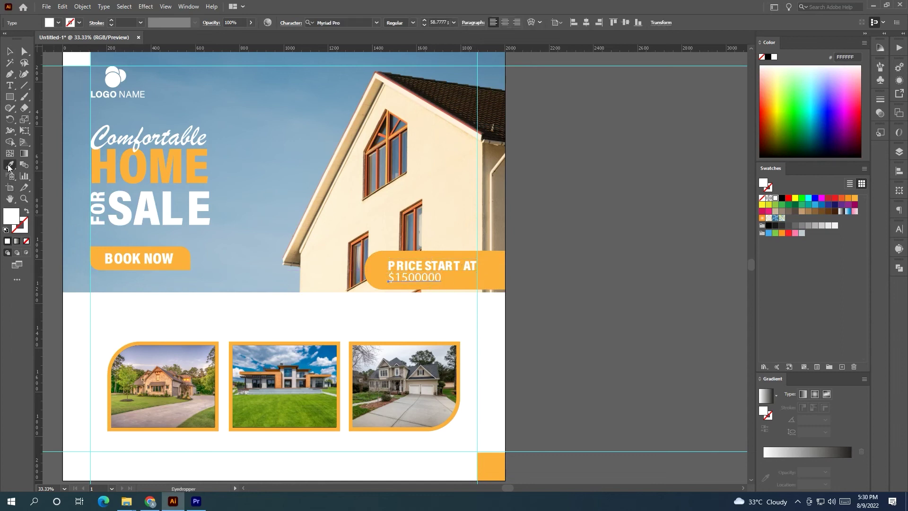
left_click(427, 264)
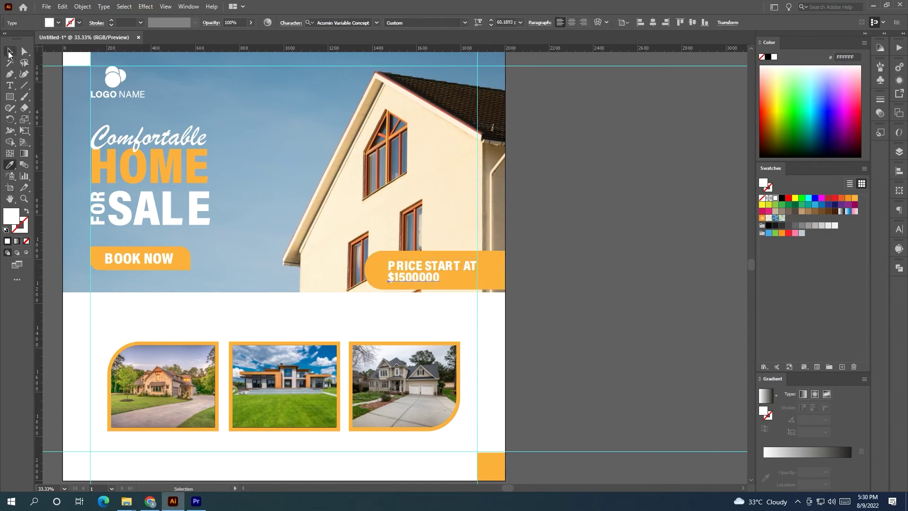
left_click(568, 211)
left_click_drag(417, 279, 416, 281)
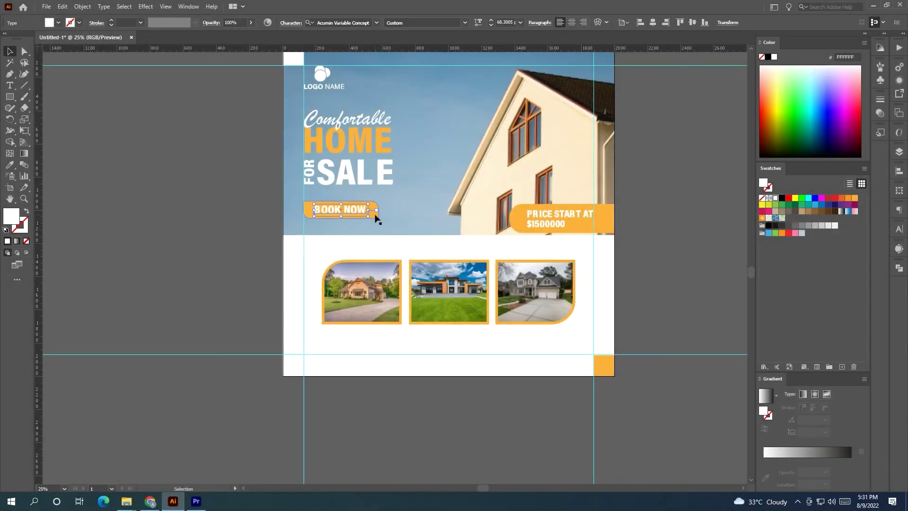
- Alt-drag a copy of the orange BOOK NOW button down below the photo strip
left_click(377, 218, "shift")
left_click_drag(352, 211, 459, 346)
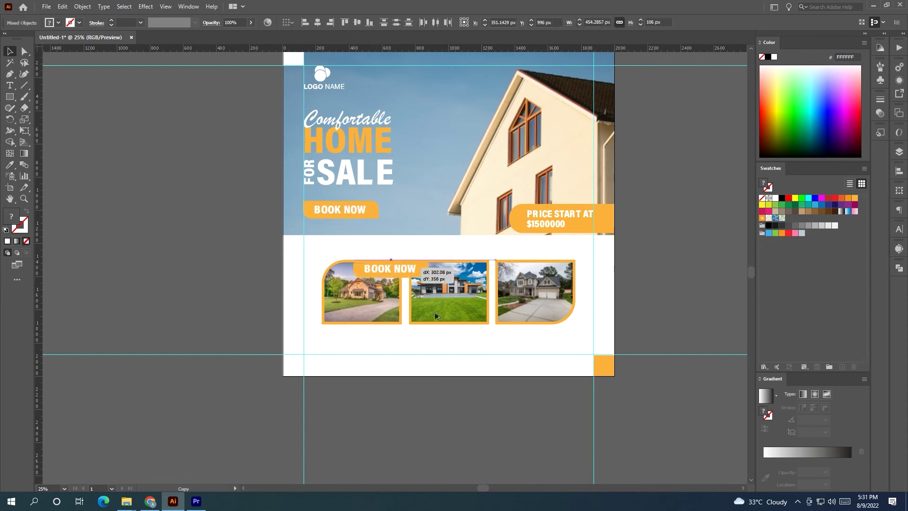
scroll(460, 345, "up", 4)
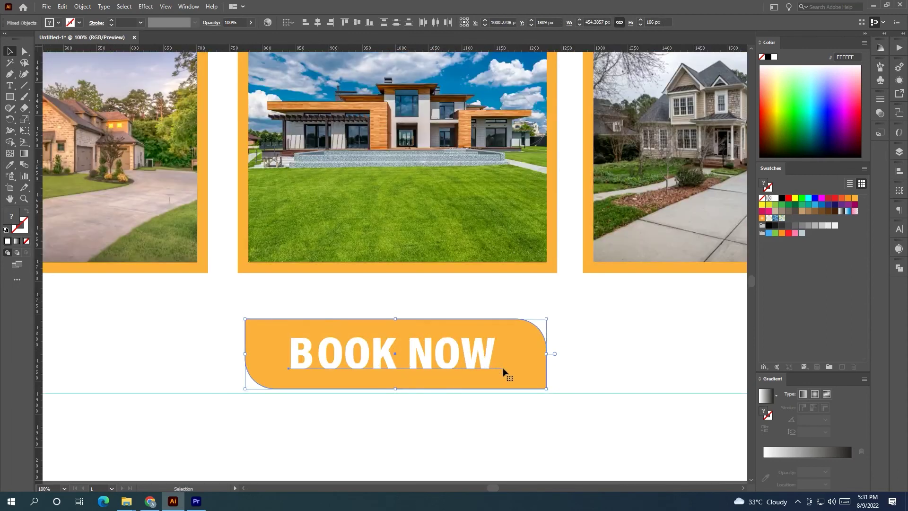
left_click(527, 422)
mouse_move(504, 368)
left_mouse_down()
mouse_move(566, 306)
mouse_move(530, 334)
left_mouse_up()
left_click(536, 378)
left_click(577, 376)
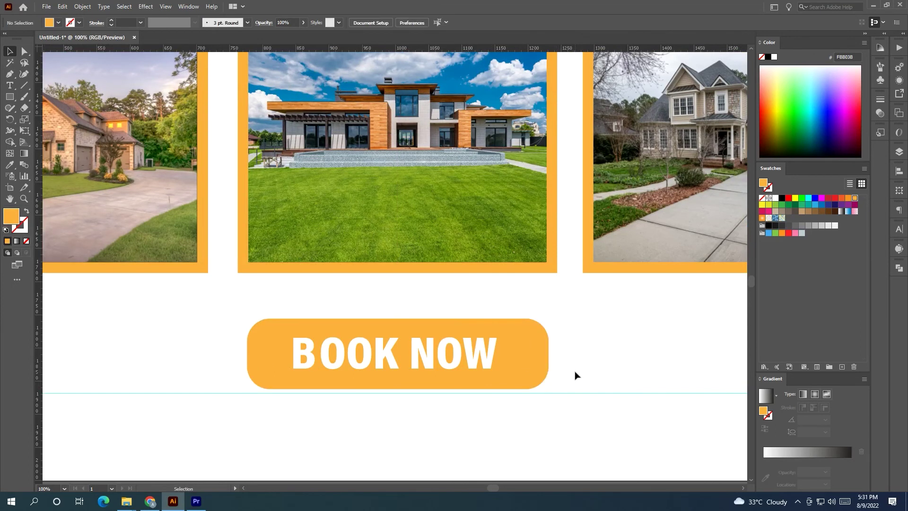
left_click_drag(446, 376, 444, 374)
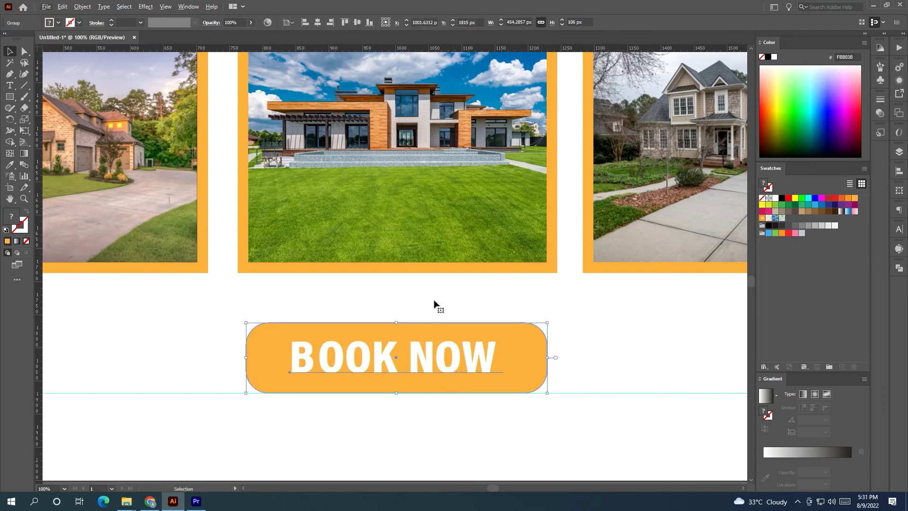
- Scale the lower BOOK NOW button to about 340 px wide and centre it horizontally on the artboard
key("ctrl+0")
scroll(463, 260, "up", 3)
mouse_move(526, 243)
left_mouse_down()
mouse_move(476, 256)
mouse_move(521, 252)
left_mouse_up()
left_click(316, 25)
left_click(316, 24)
left_click(418, 362)
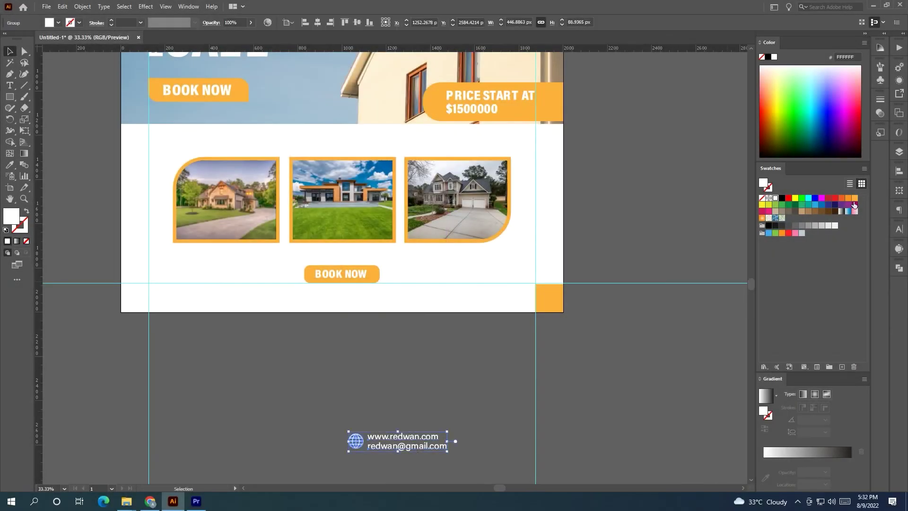
- Make the website and e-mail group orange, bring it to front, and place it on the footer
left_click(855, 199)
left_click(381, 456)
left_click_drag(381, 447, 475, 306)
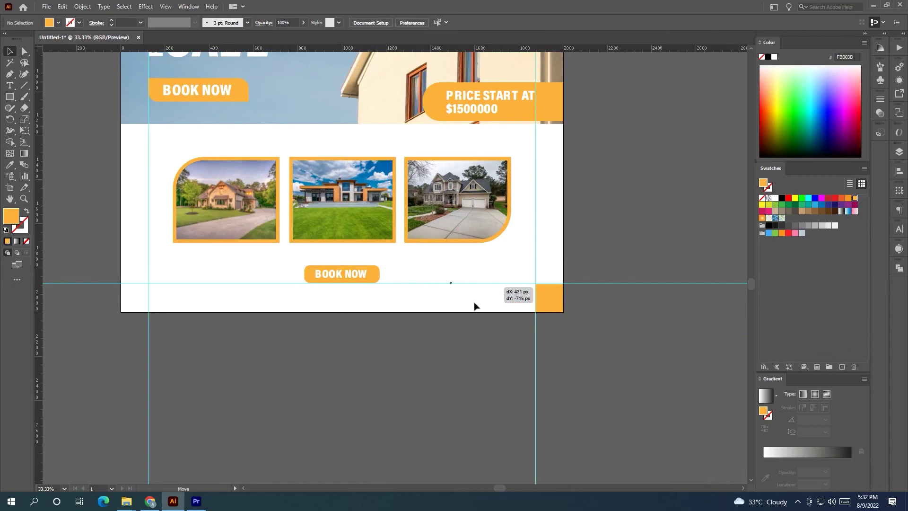
right_click(439, 365)
left_click(555, 318)
mouse_move(473, 338)
left_mouse_down()
mouse_move(498, 311)
mouse_move(506, 265)
left_mouse_up()
key("ctrl+equal")
key("ctrl+equal")
key("ctrl+equal")
left_click_drag(544, 294, 522, 297)
key("ctrl+minus")
key("ctrl+minus")
key("ctrl+minus")
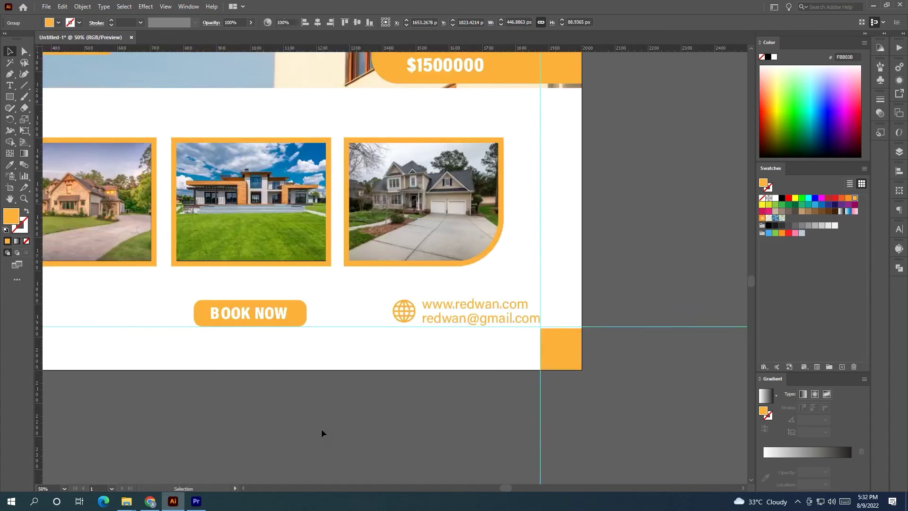
scroll(322, 433, "down", 1)
- Make the phone-number group orange, bring it to front, and place it at the footer's left
left_click_drag(247, 418, 469, 323)
scroll(469, 323, "down", 1)
left_click(199, 414)
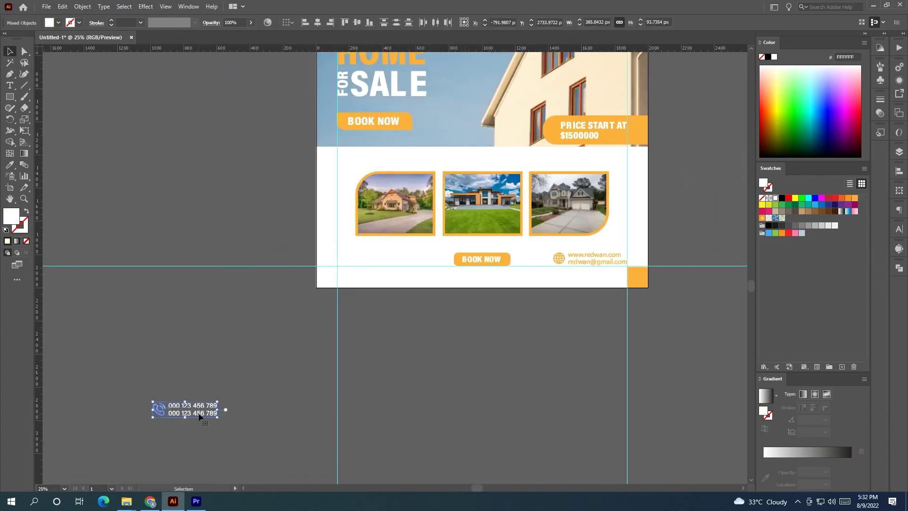
left_click_drag(199, 415, 423, 380)
left_click(855, 198)
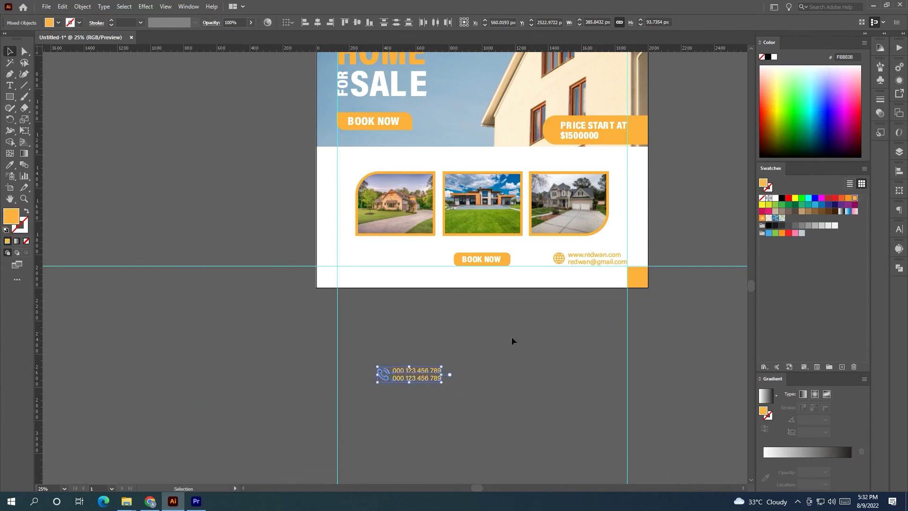
scroll(397, 358, "up", 3)
mouse_move(416, 400)
left_mouse_down()
mouse_move(372, 63)
mouse_move(343, 163)
left_mouse_up()
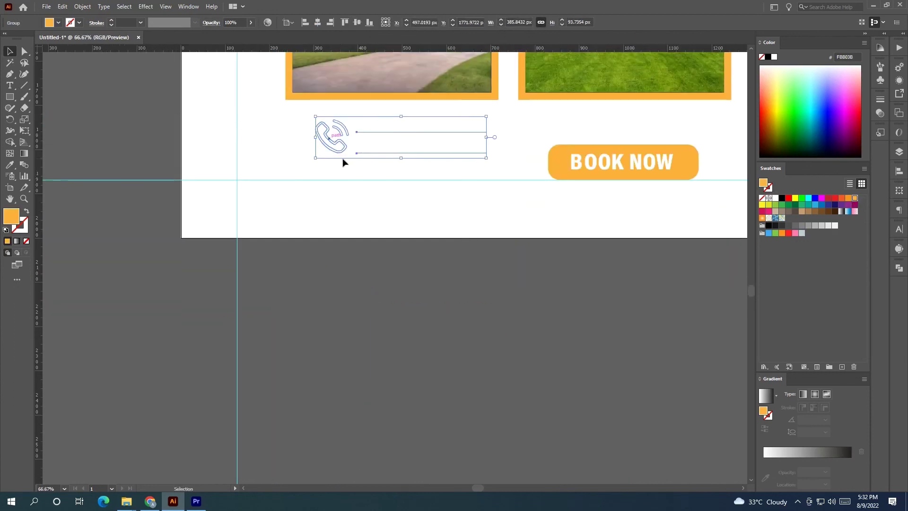
right_click(349, 151)
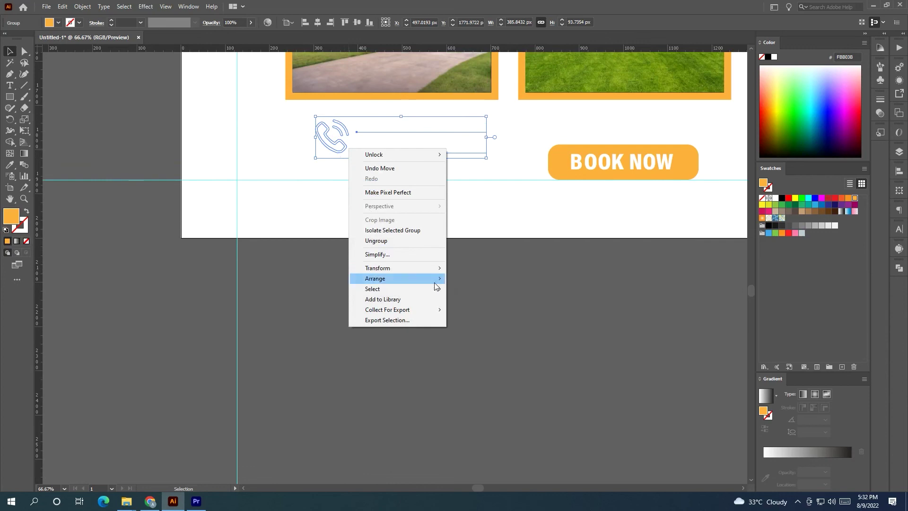
left_click(475, 278)
left_click_drag(353, 144, 296, 163)
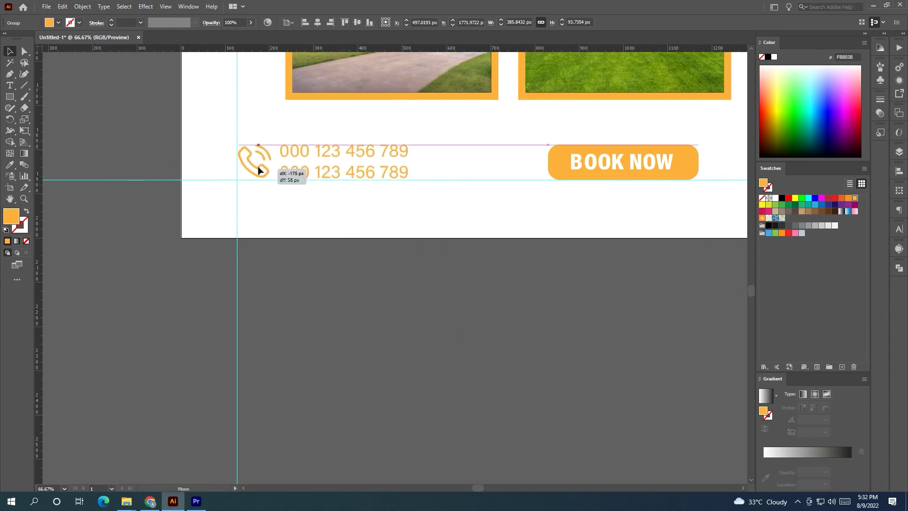
scroll(400, 309, "down", 1)
left_click(399, 310)
scroll(489, 308, "down", 1)
scroll(538, 251, "down", 1)
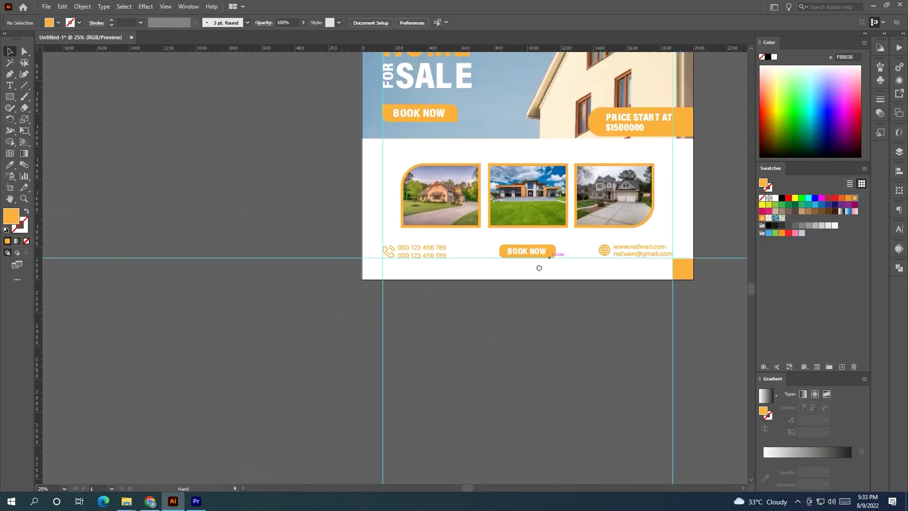
left_click_drag(538, 265, 416, 331)
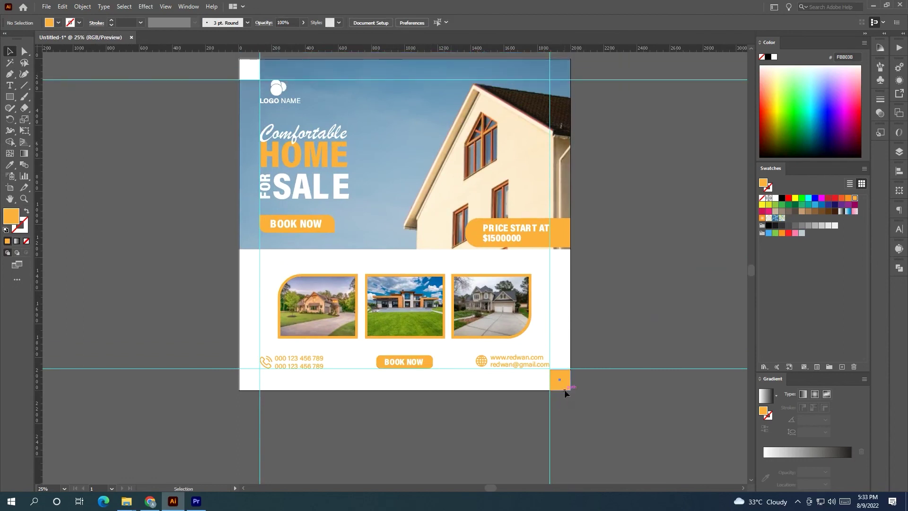
- Give the price tag the roof's brown colour with the Eyedropper
left_click(565, 392)
left_click(558, 237)
left_click(8, 165)
left_click(535, 110)
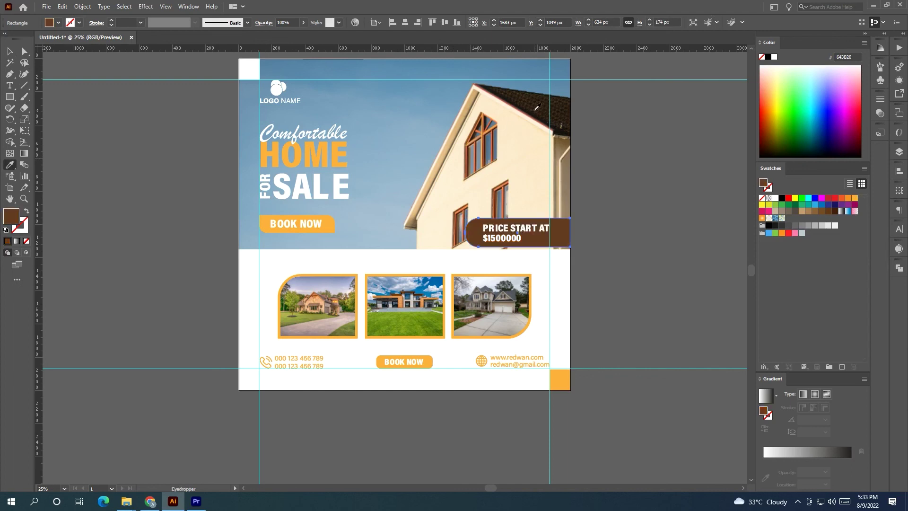
left_click(11, 52)
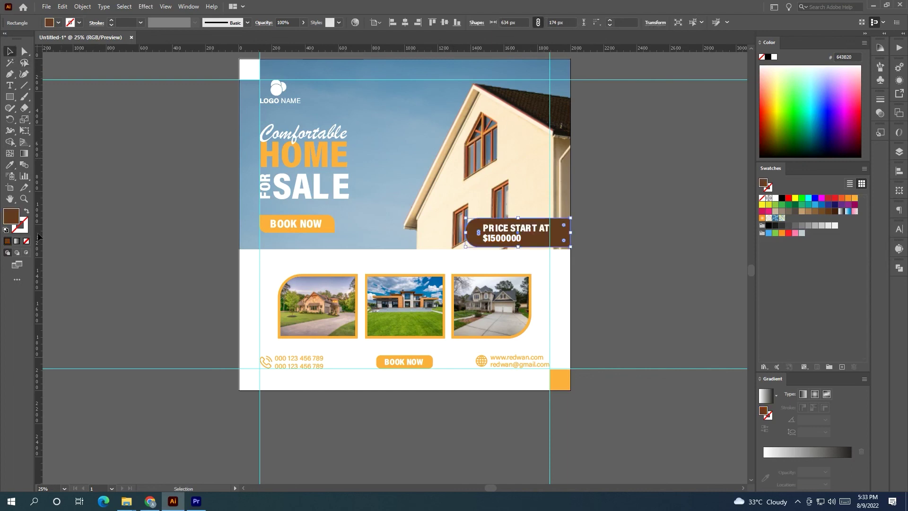
- Draw a thin brown rectangle bar along the artboard's bottom edge
key("m")
left_click_drag(242, 387, 574, 396)
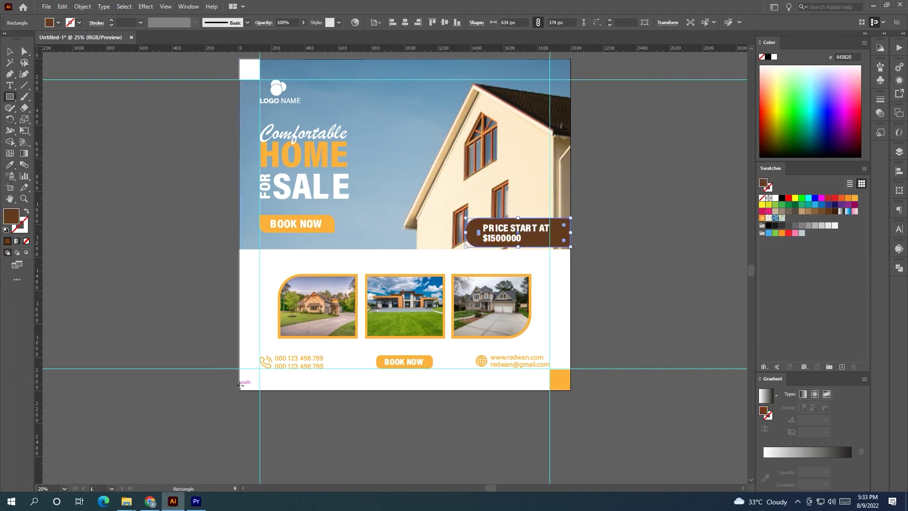
key("v")
left_click(338, 433)
scroll(414, 436, "up", 2)
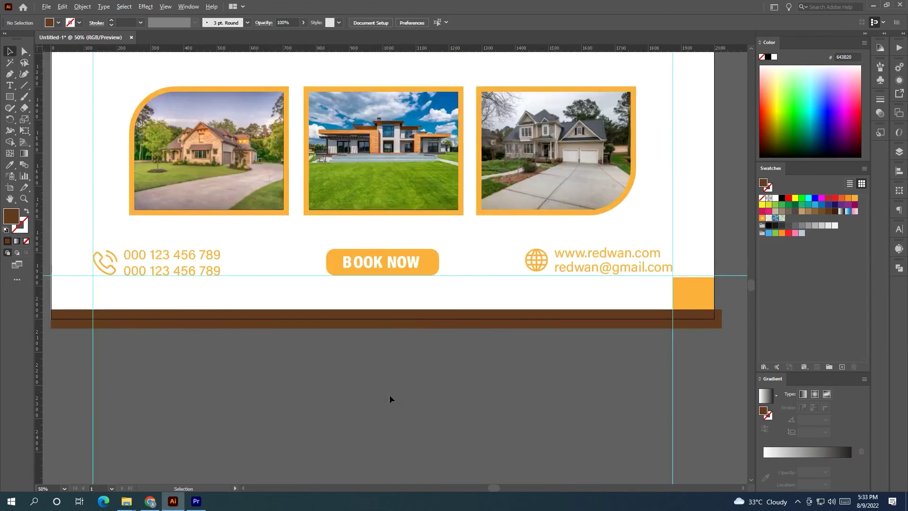
left_click_drag(371, 351, 365, 351)
left_click_drag(443, 356, 444, 346)
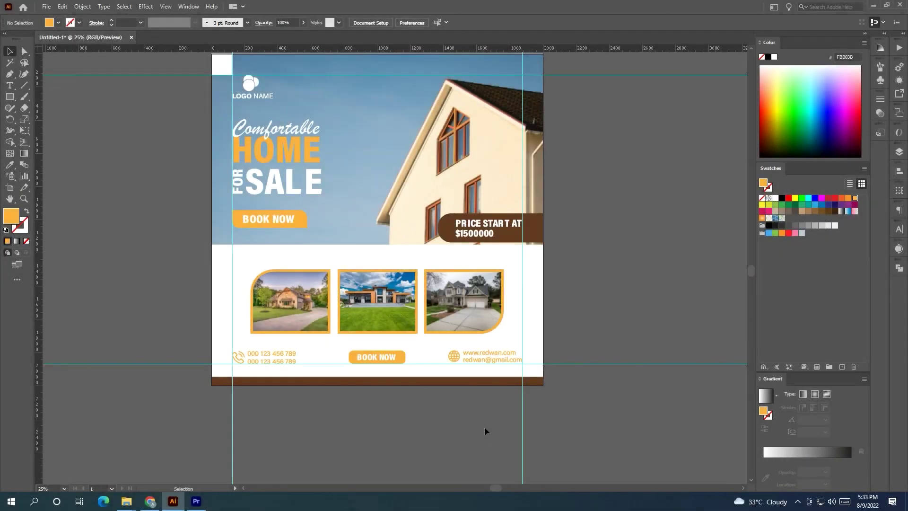
- Select and delete the vertical layout guides
mouse_move(415, 449)
left_mouse_down()
mouse_move(89, 434)
mouse_move(566, 431)
left_mouse_up()
key("Delete")
key("Delete")
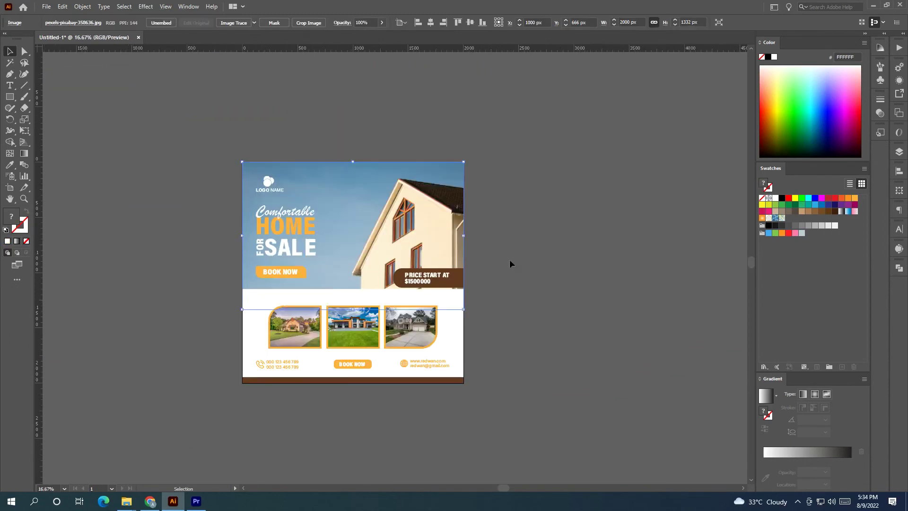
left_click(523, 257)
left_click_drag(471, 261, 484, 241)
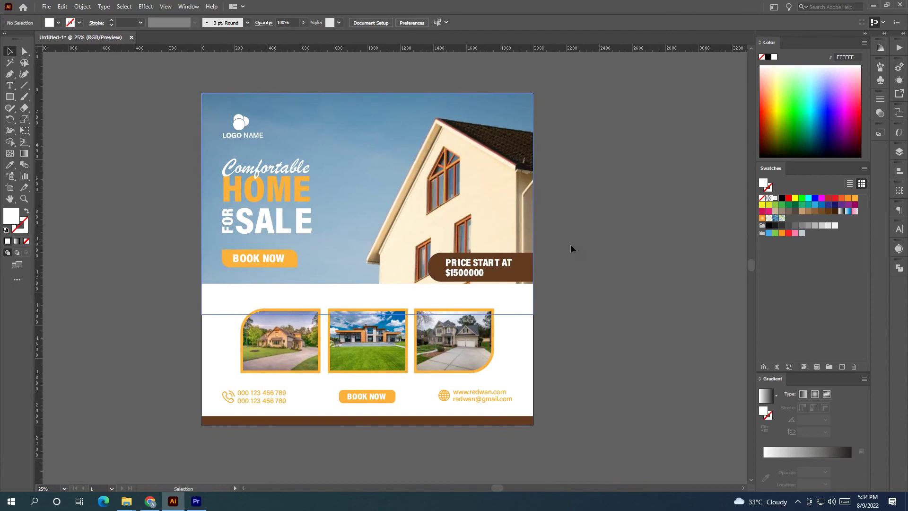